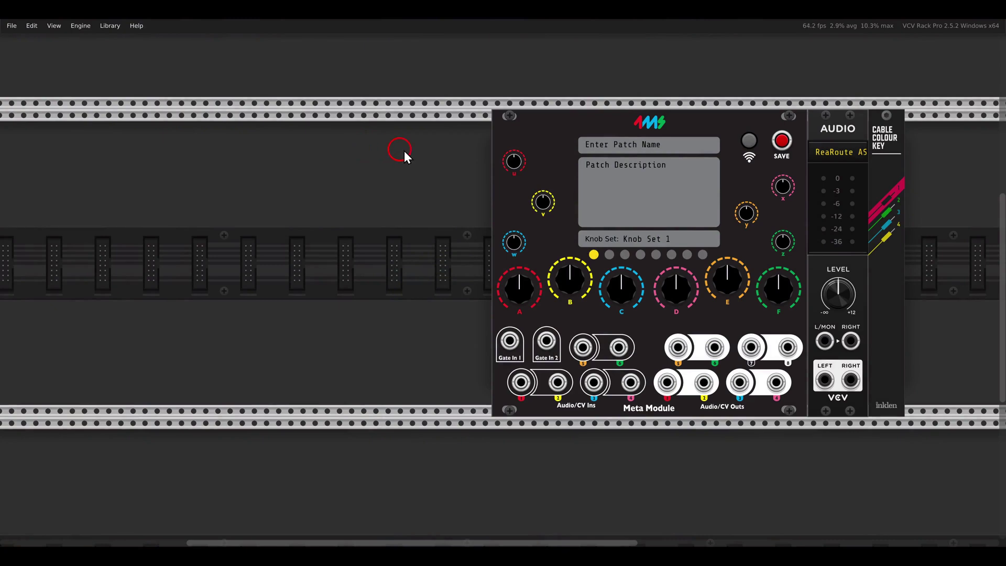
# Add the 4ms Tapographic Delay module to the rack beside the MetaModule.
pyautogui.moveTo(592, 97); pyautogui.dragTo(681, 155)
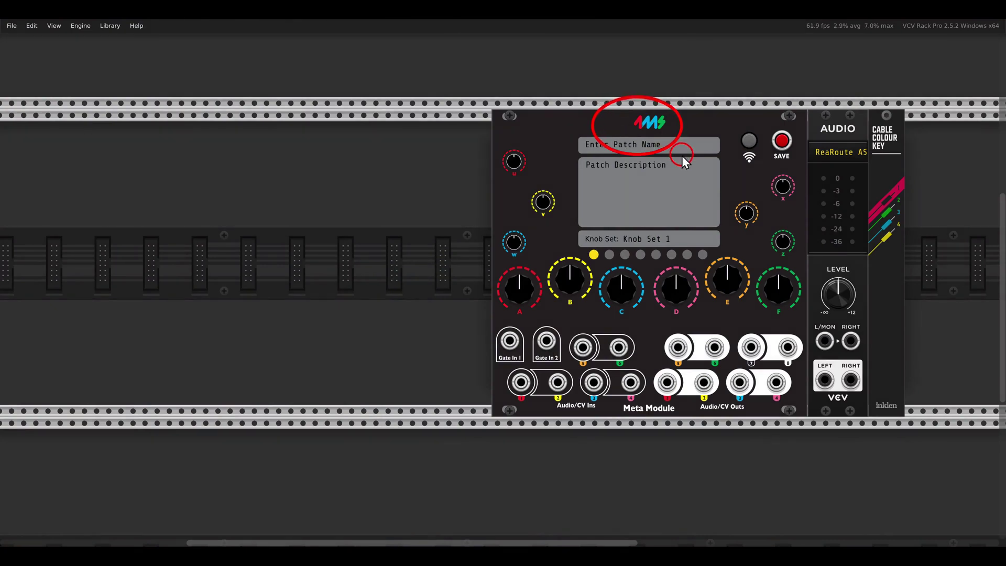
pyautogui.moveTo(492, 174); pyautogui.dragTo(721, 173)
pyautogui.rightClick(615, 179)
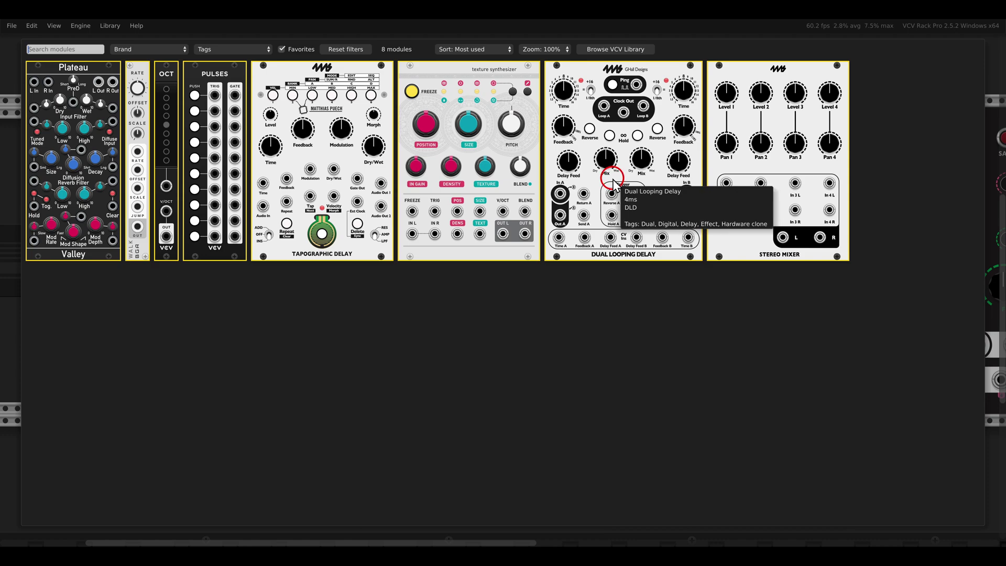
pyautogui.click(321, 110)
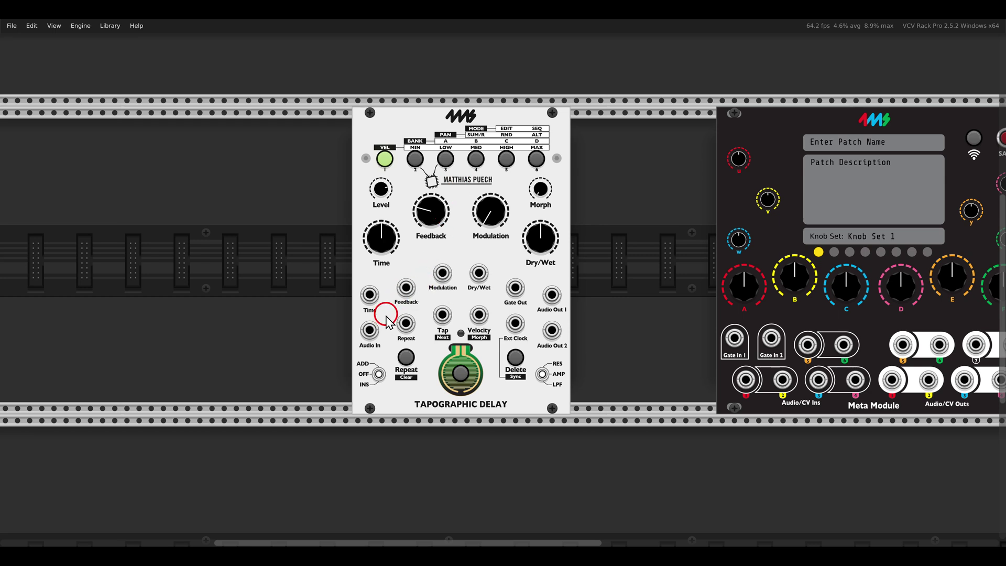
# Patch MetaModule audio input 1 to the Tapographic Delay's Audio In, and its Audio Out 1 and 2 to MetaModule outputs 1 and 2.
pyautogui.moveTo(369, 330); pyautogui.dragTo(743, 387)
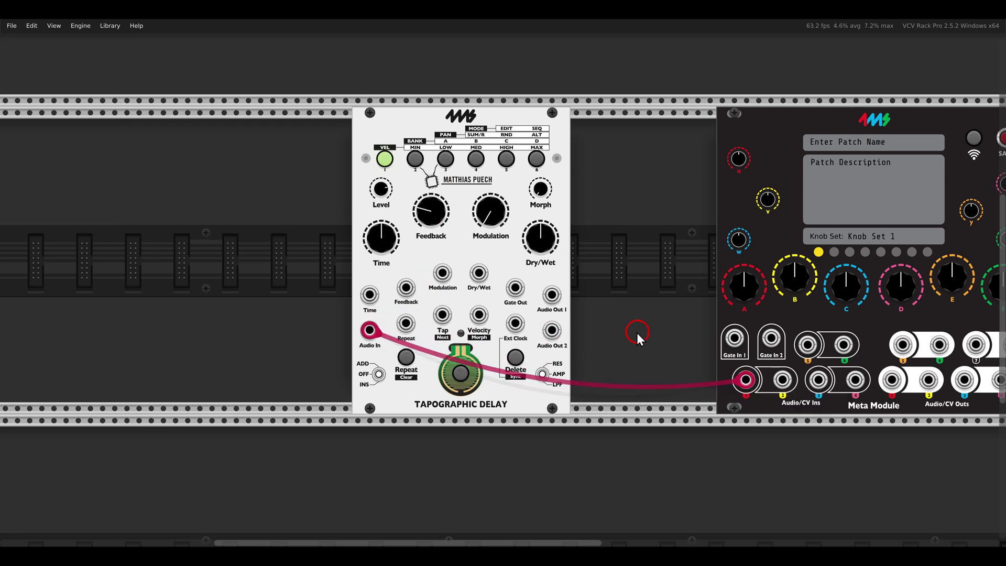
pyautogui.moveTo(552, 295); pyautogui.dragTo(552, 330)
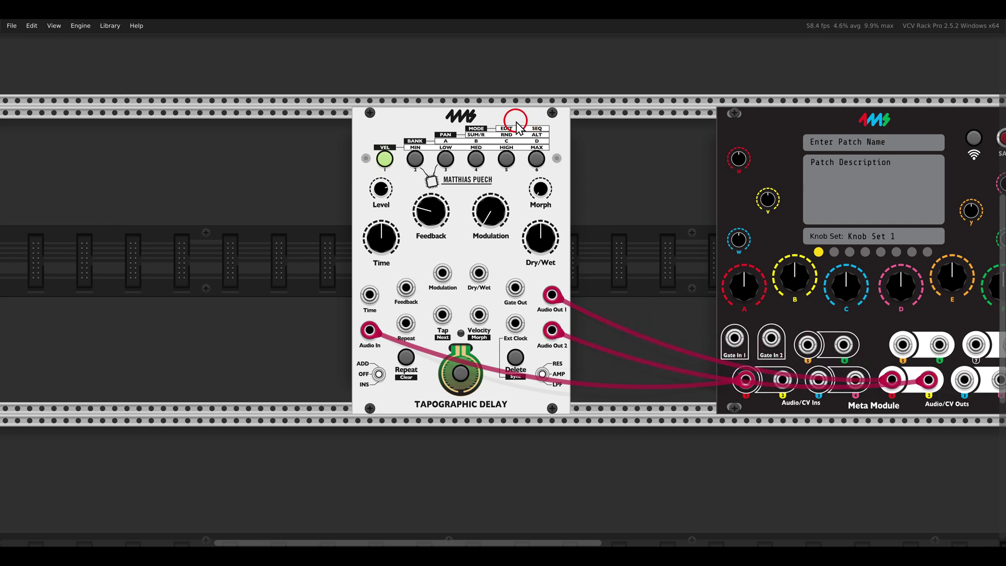
pyautogui.moveTo(517, 123); pyautogui.dragTo(614, 123)
# Patch the Tapographic Delay's Tap input to MetaModule Gate In 1 and its Velocity input to Audio/CV In 5.
pyautogui.scroll(2, 620, 291)
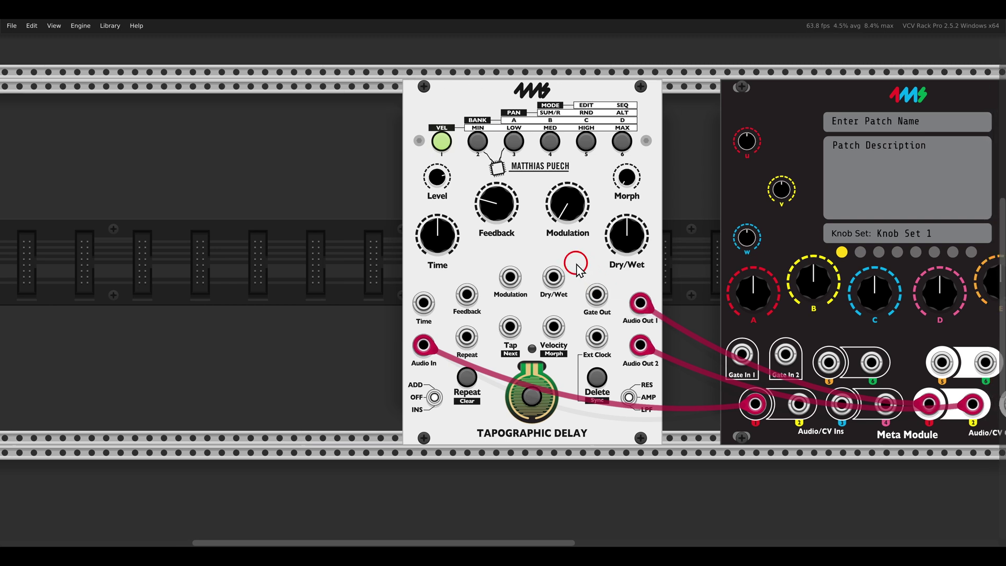
pyautogui.hscroll(5, 551, 305)
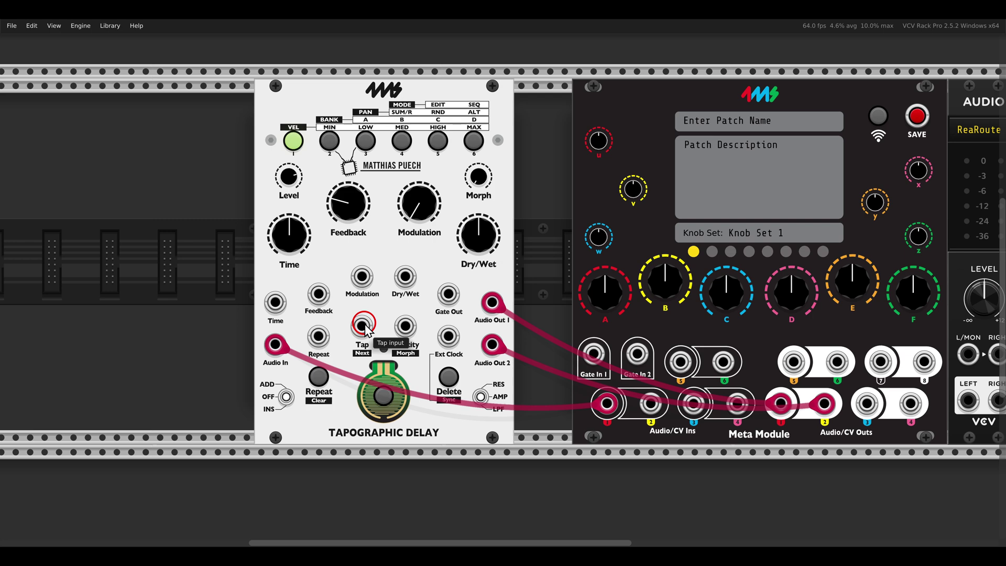
pyautogui.moveTo(364, 327); pyautogui.dragTo(594, 356)
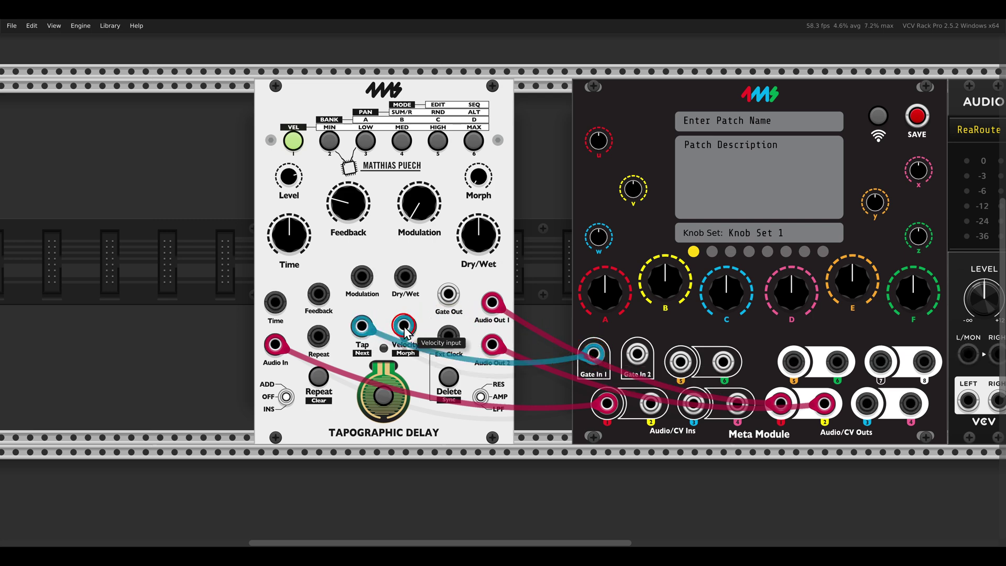
pyautogui.moveTo(405, 329); pyautogui.dragTo(765, 351)
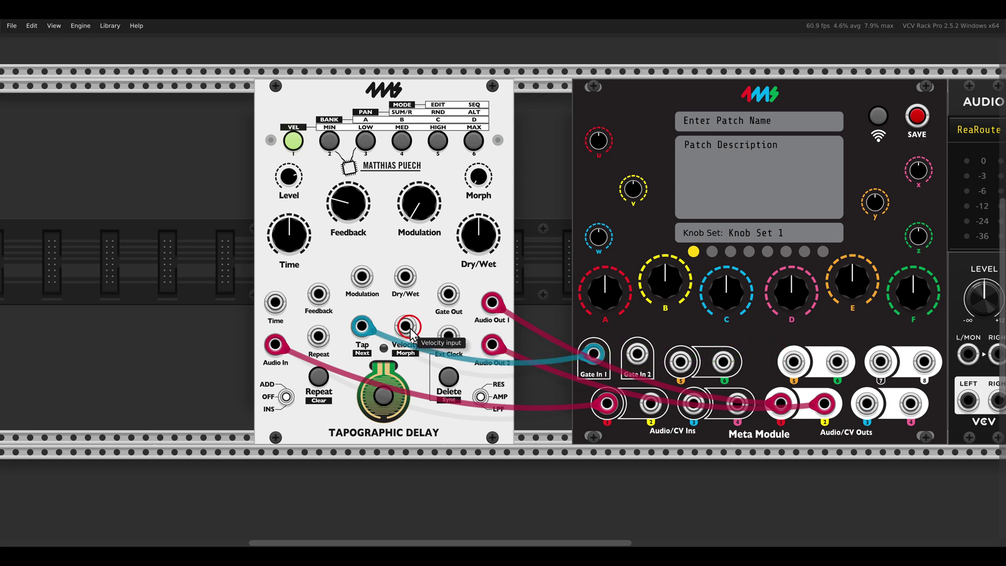
pyautogui.moveTo(405, 326); pyautogui.dragTo(681, 362)
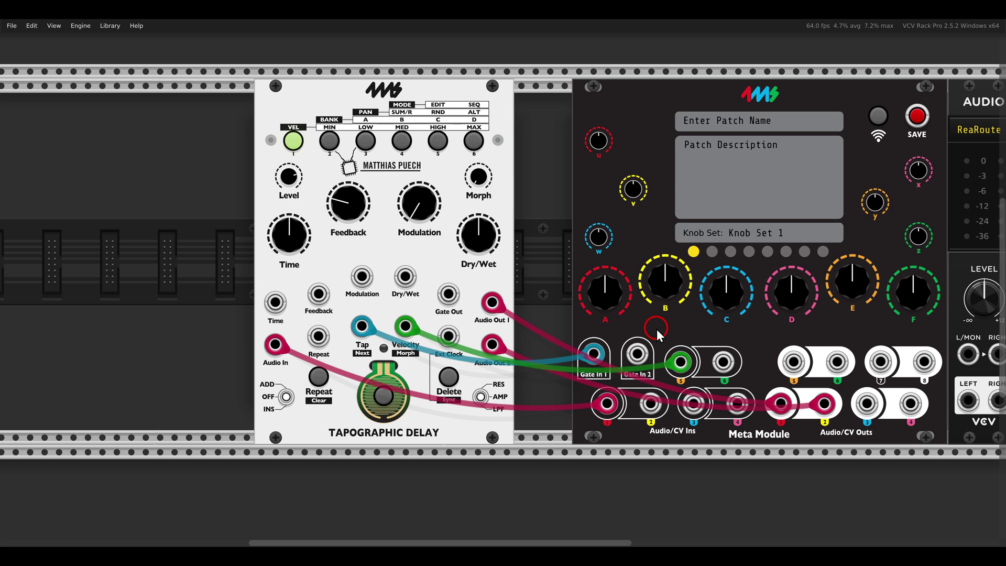
# Map MetaModule knob u to the Tapographic Delay's ADD/OFF/INS switch and turn the knob to test the mapping.
pyautogui.click(598, 141)
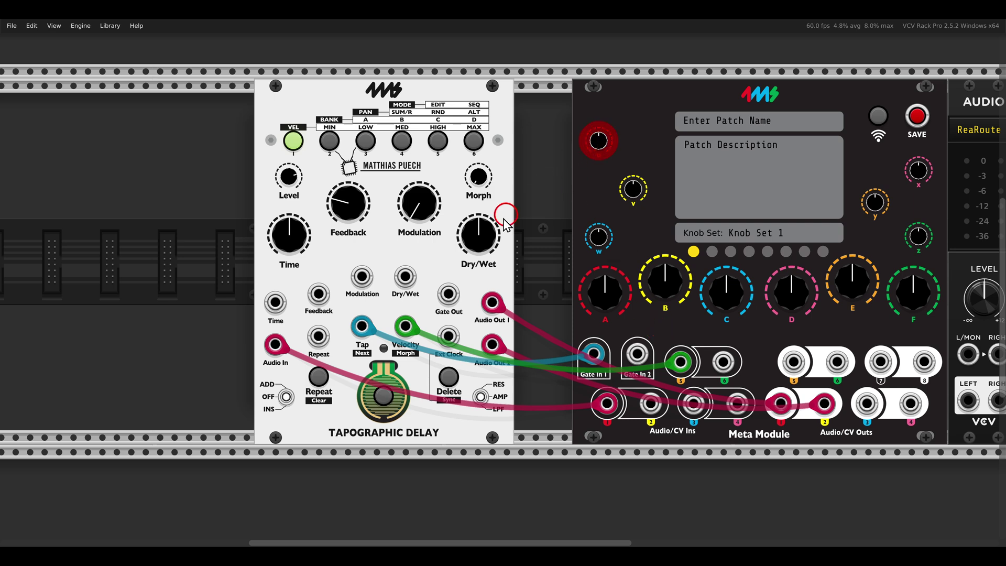
pyautogui.click(286, 396)
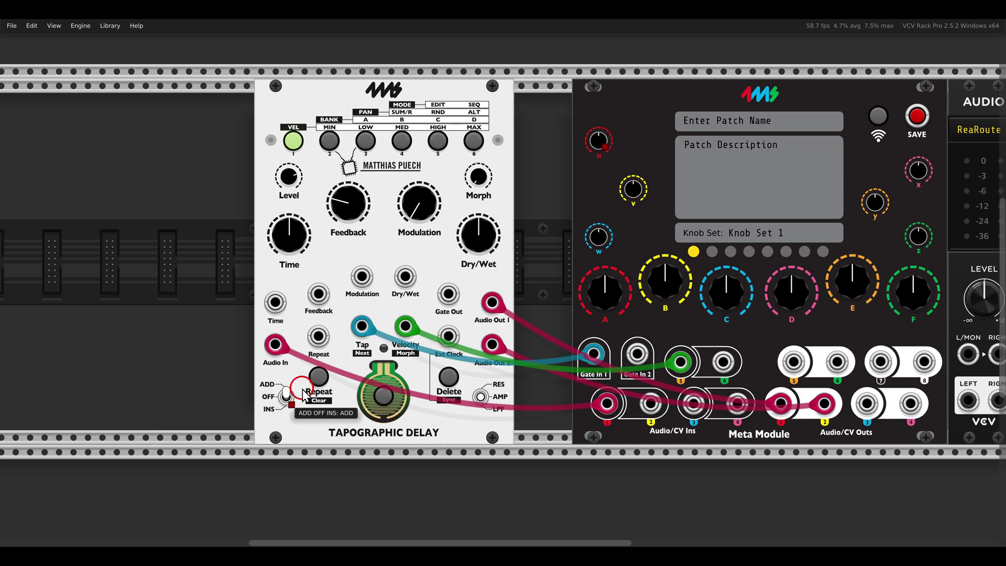
pyautogui.click(590, 157)
pyautogui.click(598, 262)
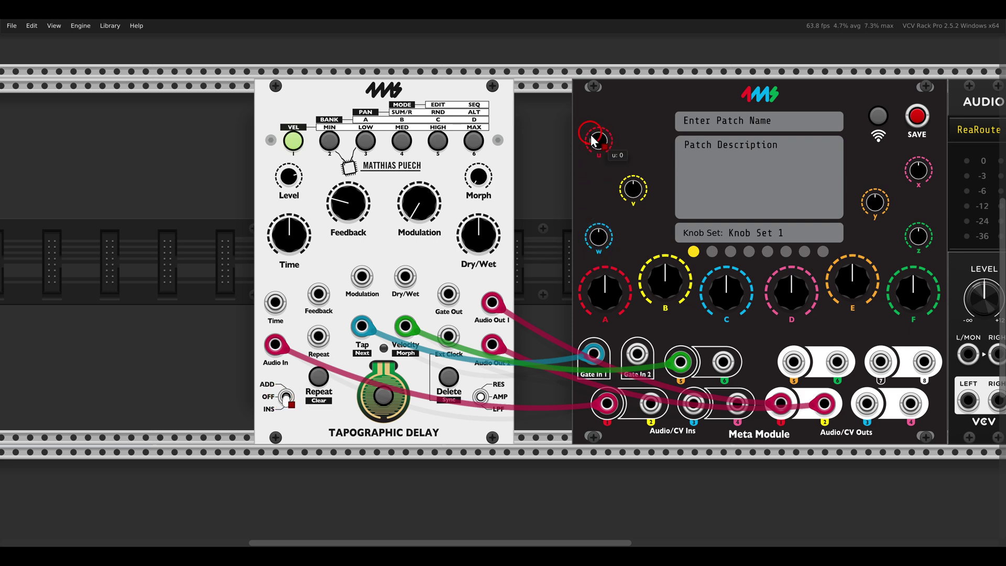
pyautogui.moveTo(596, 140); pyautogui.dragTo(598, 67)
pyautogui.moveTo(596, 142); pyautogui.dragTo(596, 143)
pyautogui.moveTo(584, 47); pyautogui.dragTo(597, 171)
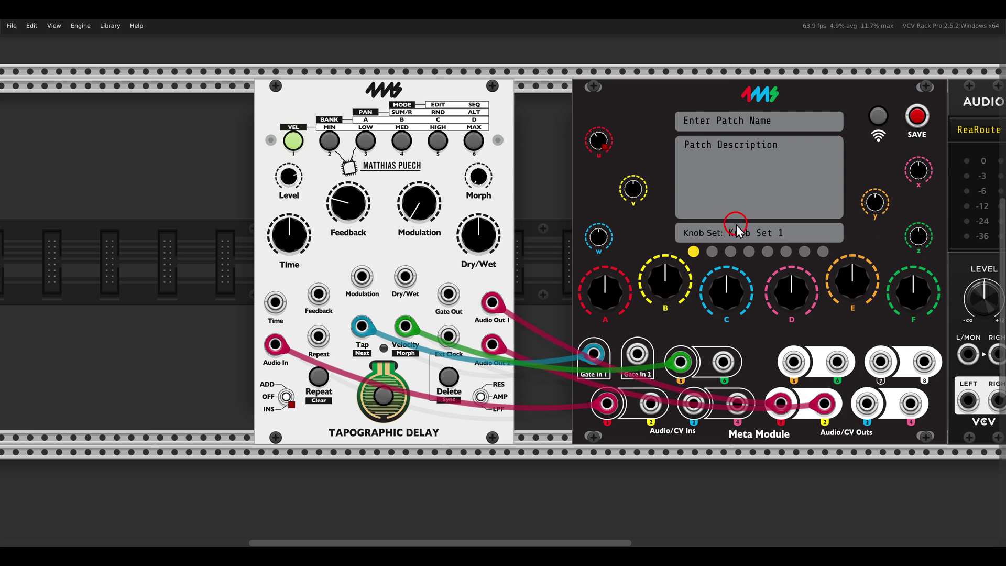
# Add the 4ms Dual Looping Delay module between the Tapographic Delay and the MetaModule.
pyautogui.hscroll(-4, 589, 189)
pyautogui.hscroll(10, 596, 137)
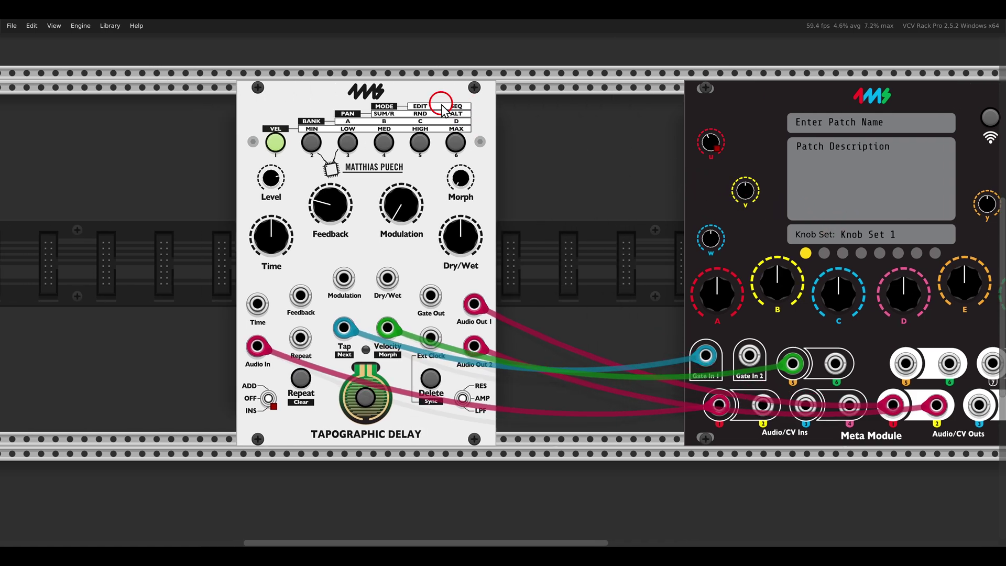
pyautogui.rightClick(406, 174)
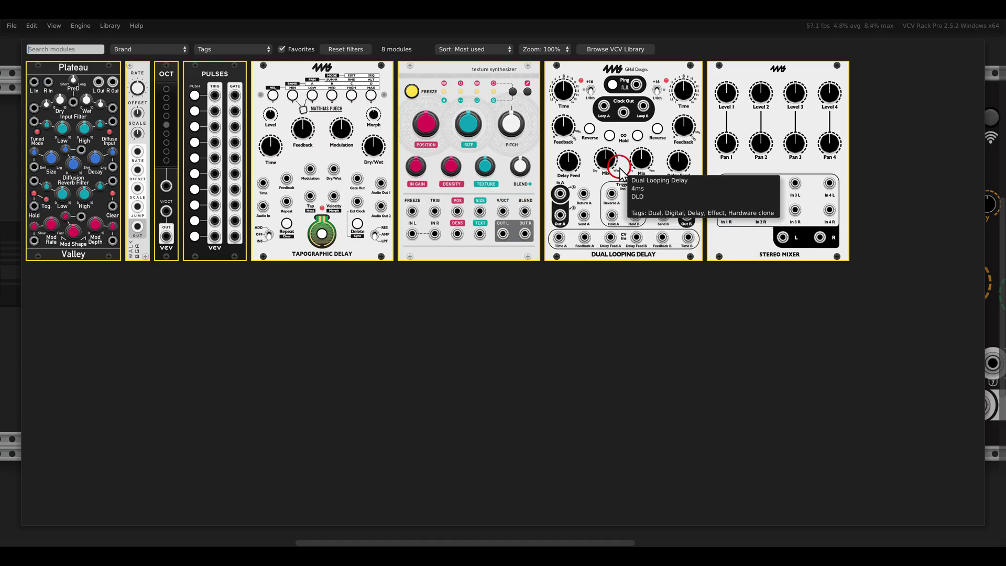
pyautogui.moveTo(621, 169); pyautogui.dragTo(499, 204)
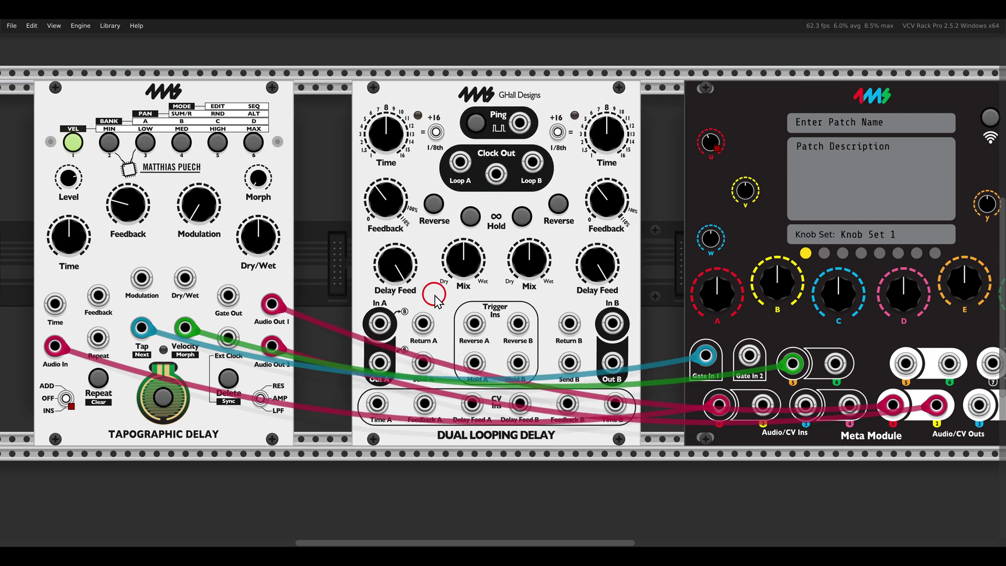
# Patch MetaModule audio inputs 2 and 3 to the Dual Looping Delay's In A and In B, and its Out A and Out B to outputs 3 and 4.
pyautogui.moveTo(482, 294); pyautogui.dragTo(373, 277)
pyautogui.moveTo(244, 306); pyautogui.dragTo(484, 305)
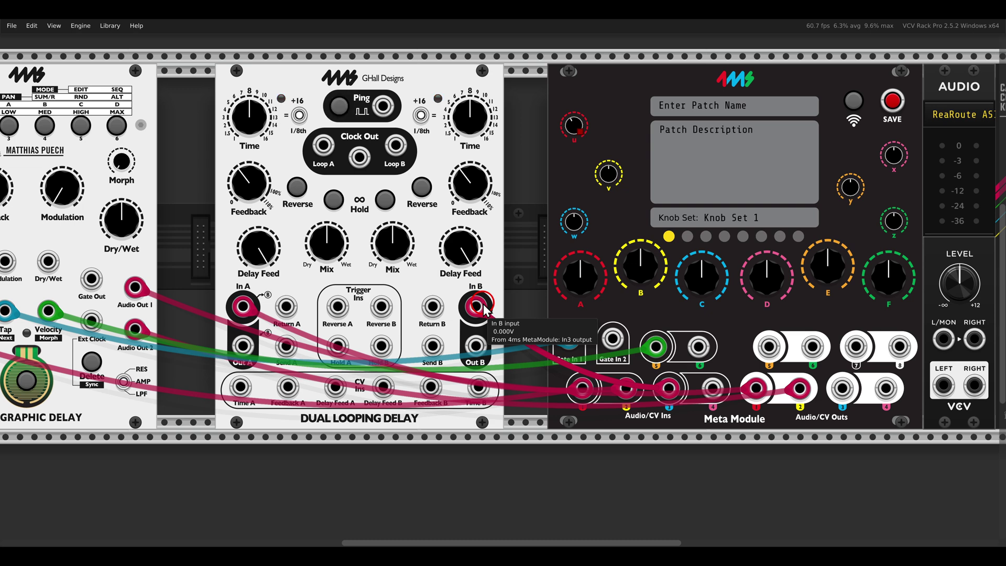
pyautogui.moveTo(243, 346); pyautogui.dragTo(483, 347)
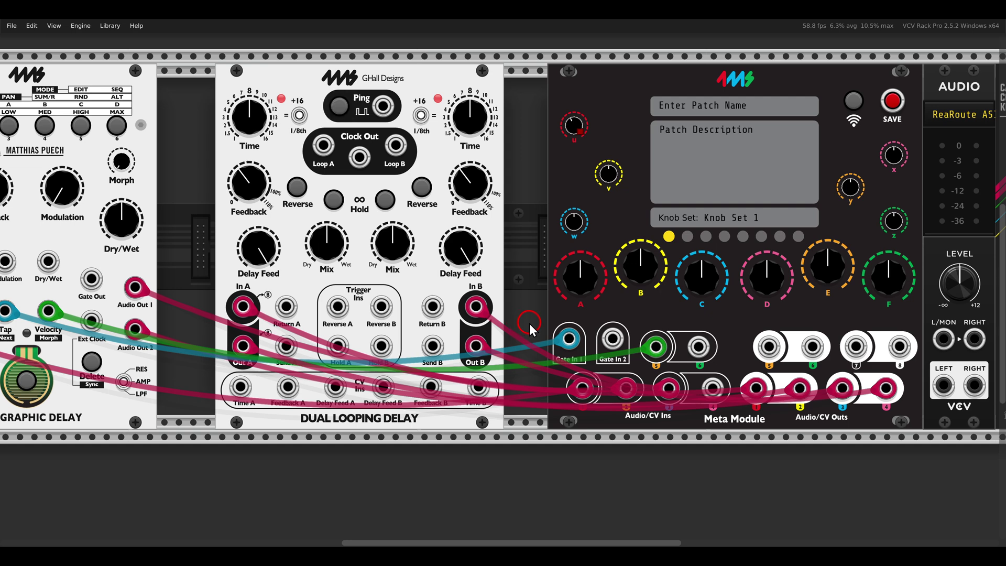
# Patch MetaModule Gate In 2 to the Dual Looping Delay's Ping input.
pyautogui.moveTo(613, 338); pyautogui.dragTo(383, 106)
pyautogui.scroll(2, 416, 136)
pyautogui.scroll(1, 416, 135)
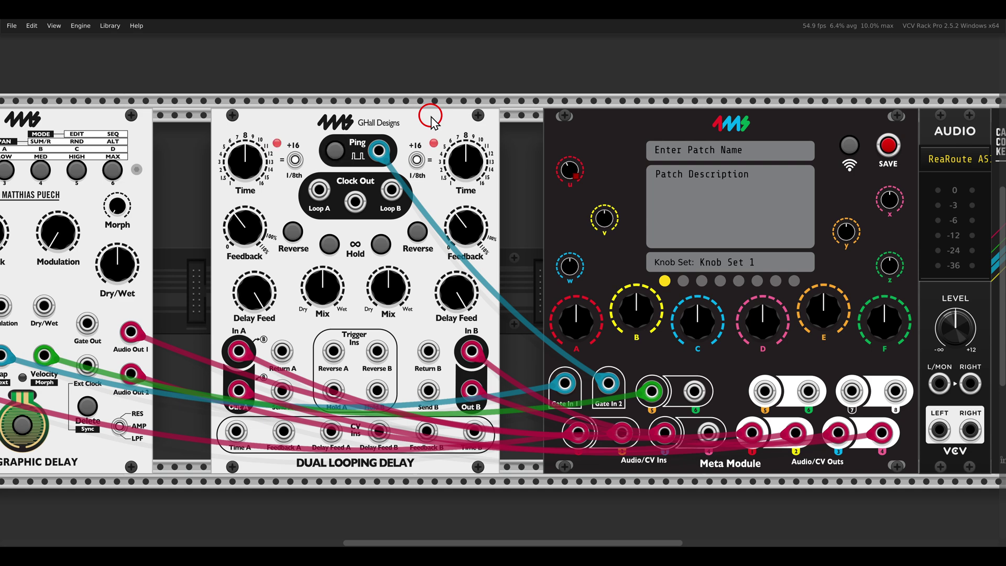
# Toggle the Dual Looping Delay's Reverse A and both Hold buttons on and off to try them out.
pyautogui.click(293, 232)
pyautogui.click(331, 244)
pyautogui.click(331, 245)
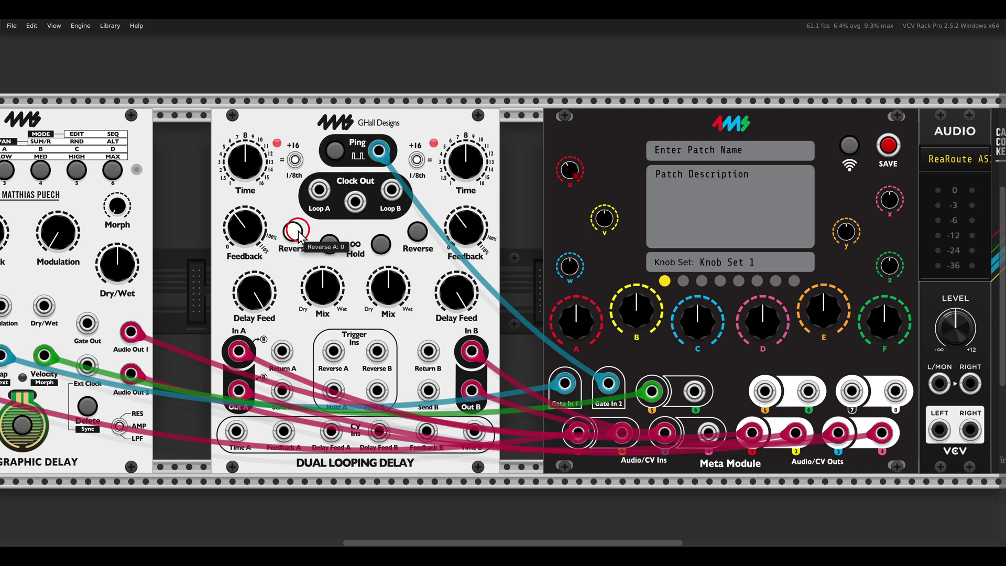
pyautogui.click(293, 232)
pyautogui.click(381, 245)
pyautogui.click(381, 244)
pyautogui.moveTo(393, 235); pyautogui.dragTo(407, 235)
# Map MetaModule knob v to the Dual Looping Delay's Reverse A button and turn the knob to test the mapping.
pyautogui.hscroll(-4, 407, 240)
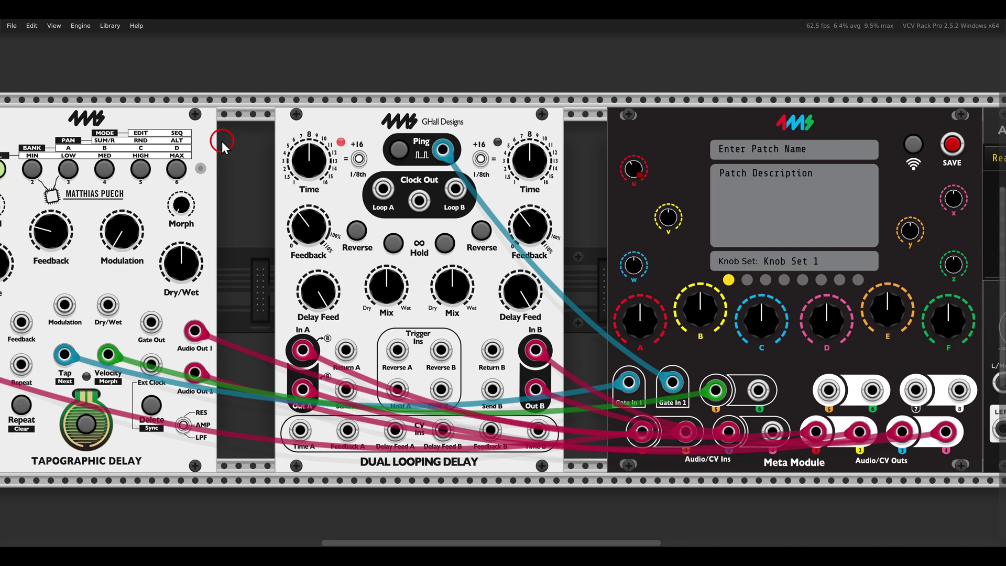
pyautogui.hscroll(2, 419, 160)
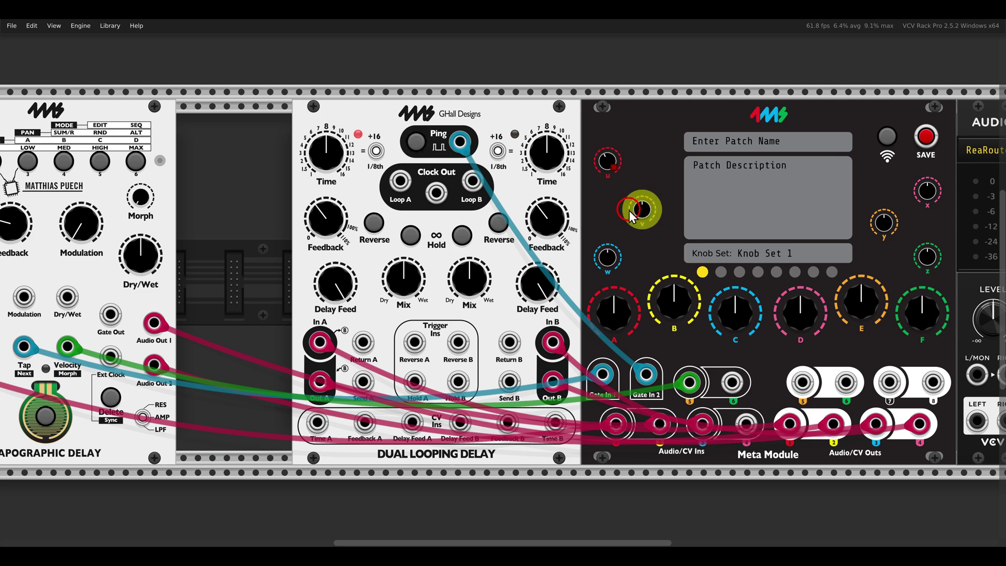
pyautogui.click(373, 222)
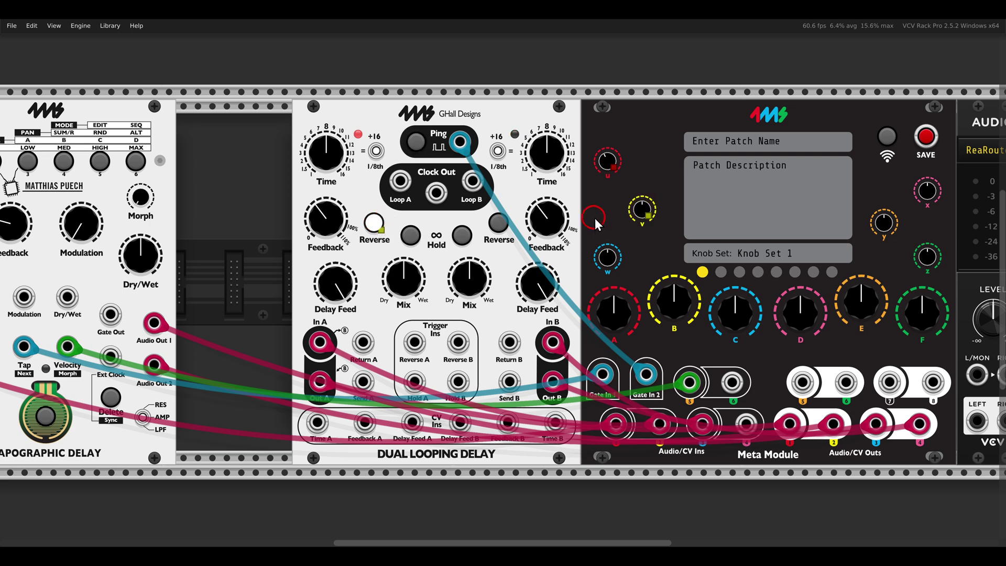
pyautogui.moveTo(640, 210); pyautogui.dragTo(651, 254)
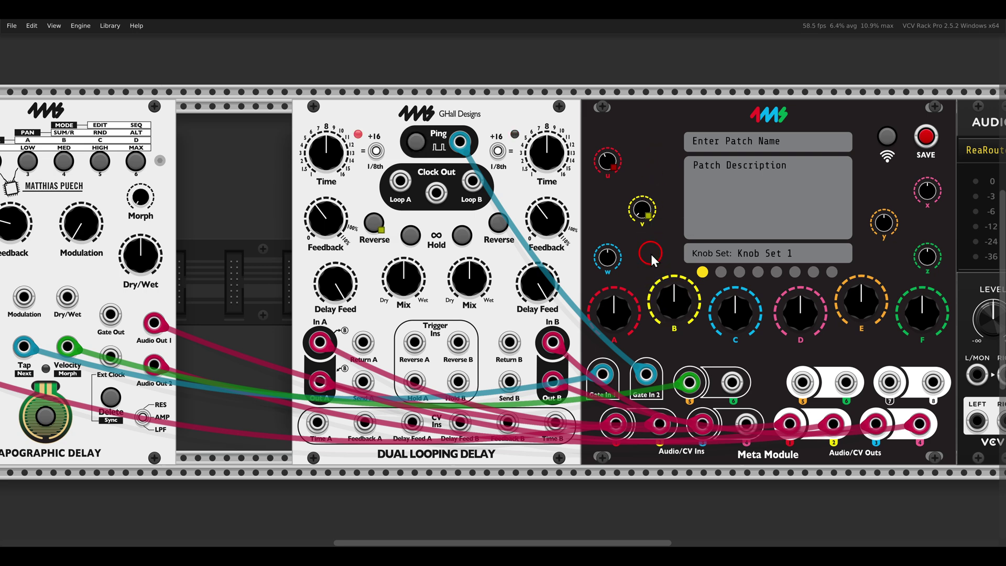
# Add the VCV Pulses module between the Tapographic Delay and the Dual Looping Delay.
pyautogui.moveTo(563, 212); pyautogui.dragTo(648, 212)
pyautogui.moveTo(246, 135); pyautogui.dragTo(371, 184)
pyautogui.rightClick(275, 152)
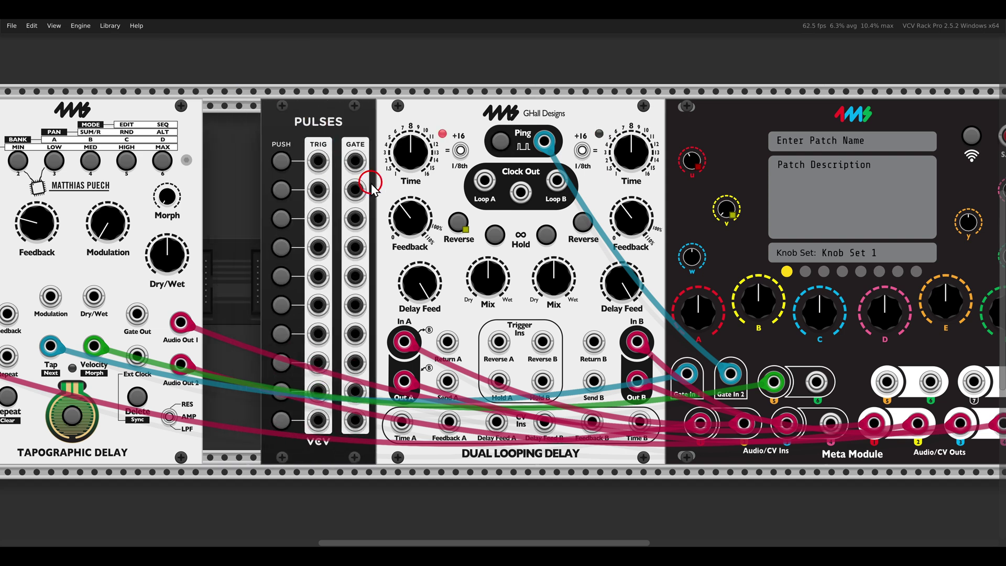
# Remap MetaModule knob v from Reverse A to the first push button of Pulses, and turn the knob up to 1 and back down.
pyautogui.rightClick(714, 210)
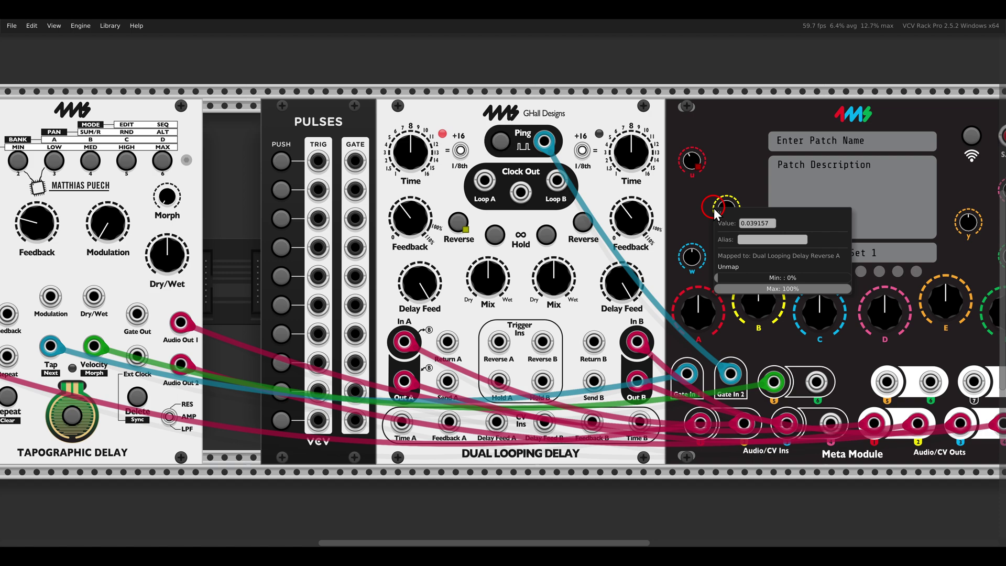
pyautogui.click(727, 266)
pyautogui.click(716, 218)
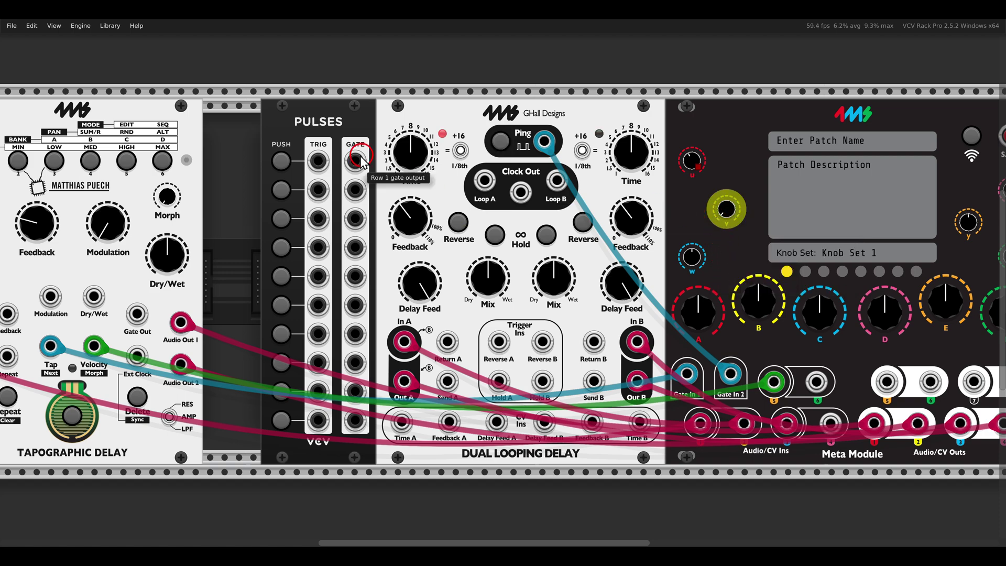
pyautogui.click(294, 157)
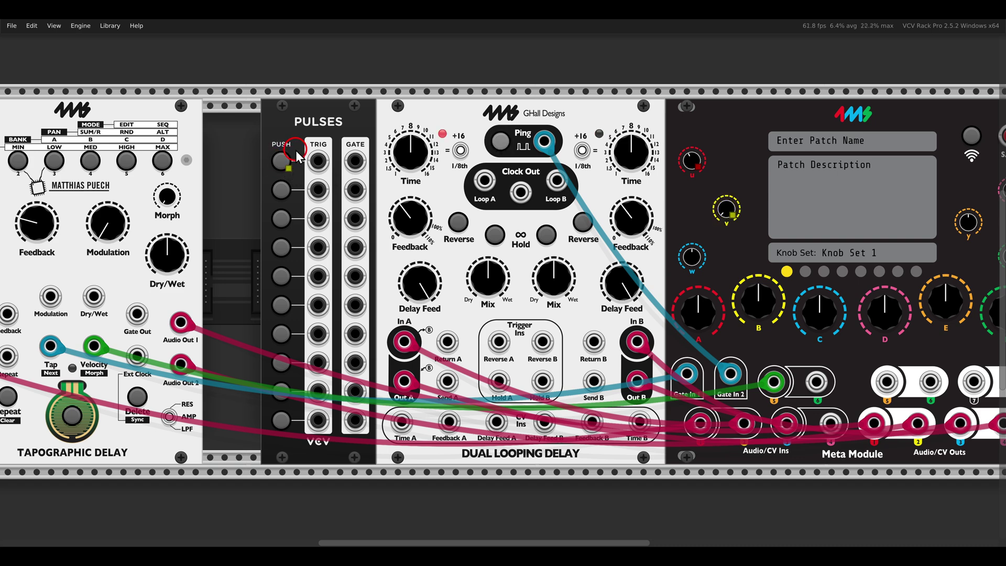
pyautogui.moveTo(727, 210); pyautogui.dragTo(722, 78)
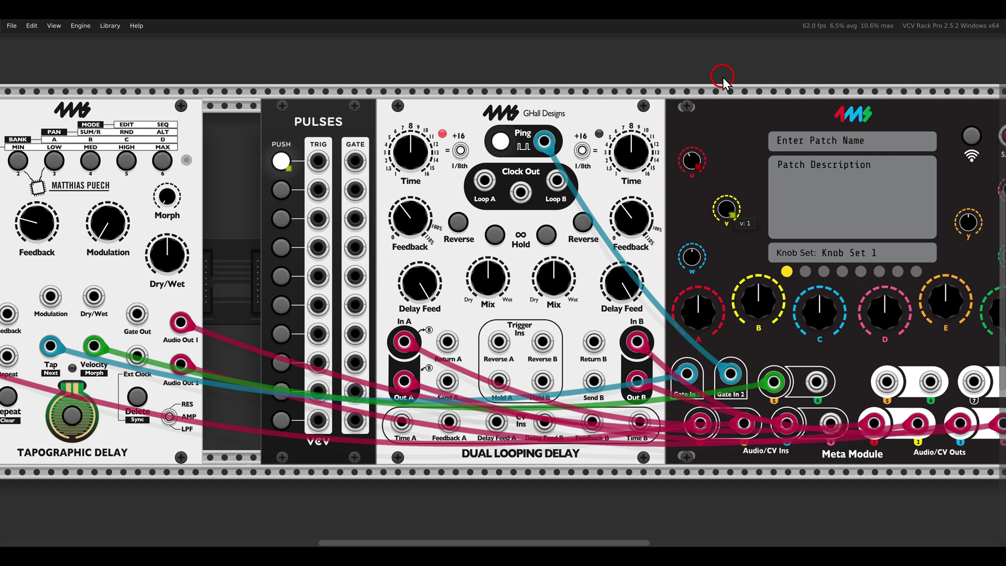
pyautogui.moveTo(723, 79); pyautogui.dragTo(728, 272)
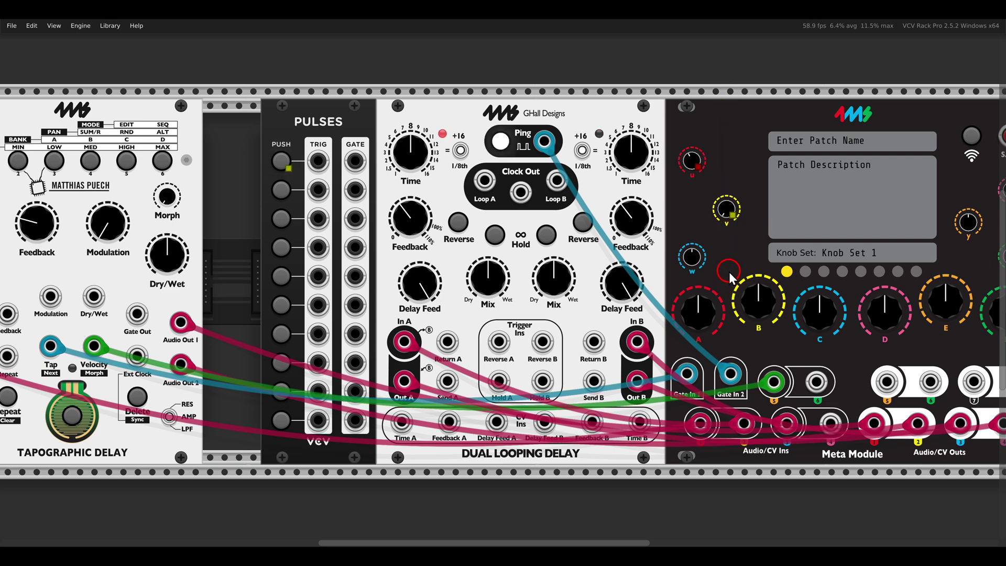
# Set the Dual Looping Delay's Rev. A and Rev. B alternate parameters to Gate.
pyautogui.rightClick(462, 125)
pyautogui.click(496, 250)
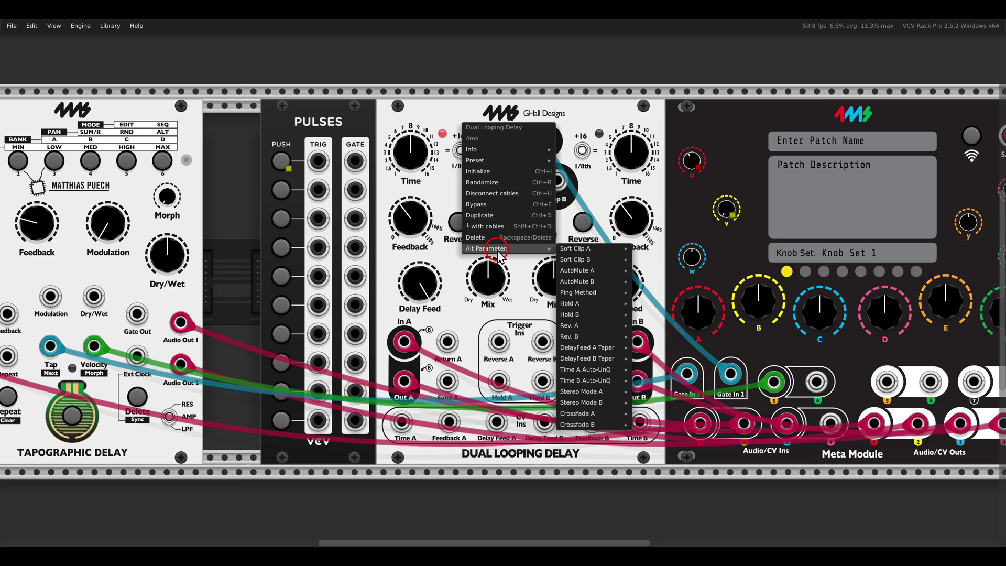
pyautogui.click(613, 303)
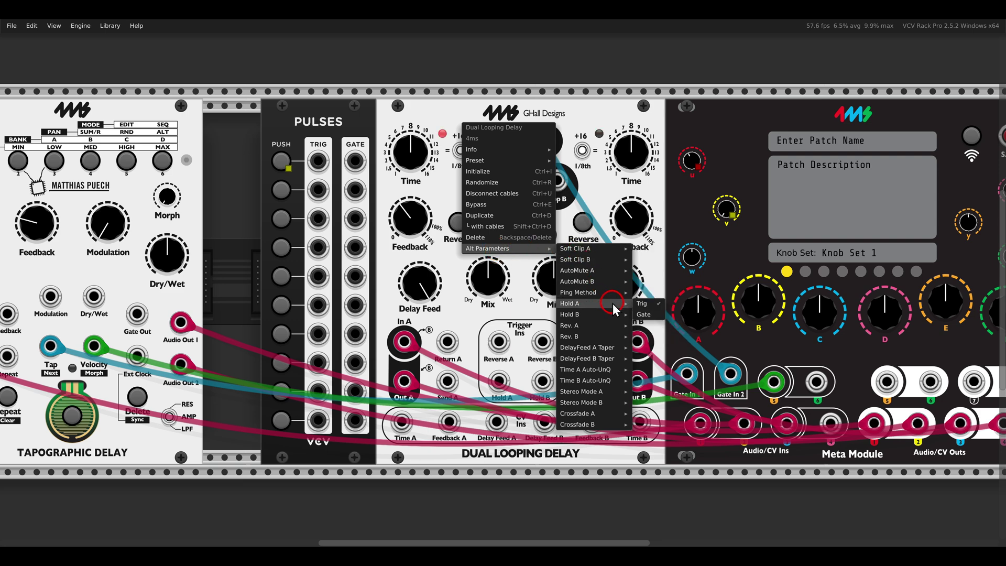
pyautogui.click(605, 326)
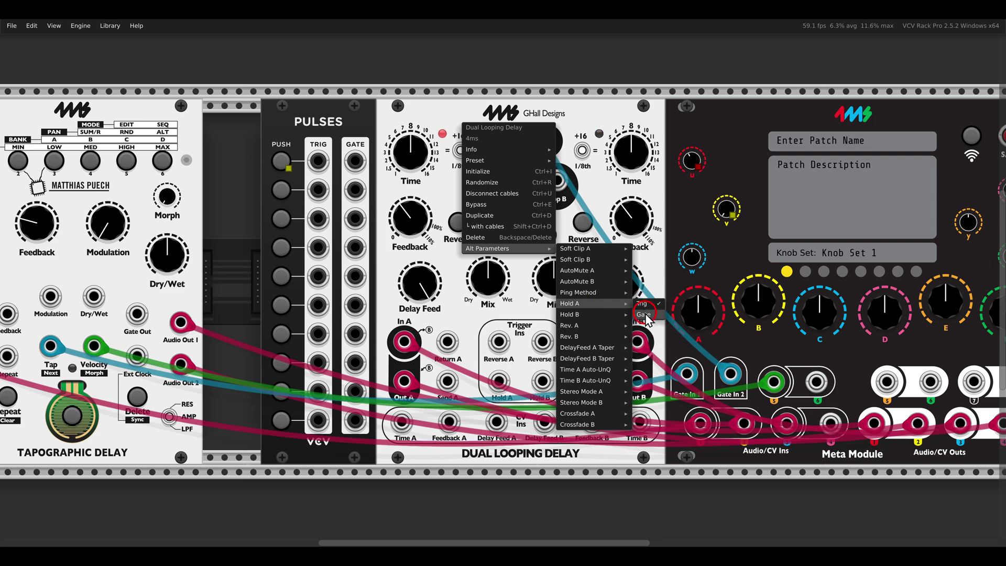
pyautogui.moveTo(608, 314)
pyautogui.moveTo(613, 337)
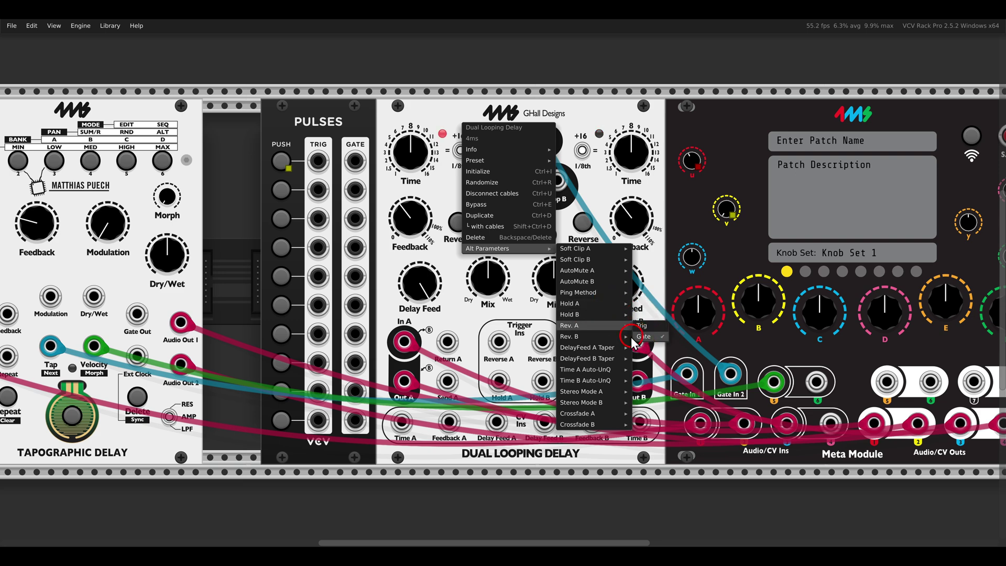
pyautogui.click(650, 348)
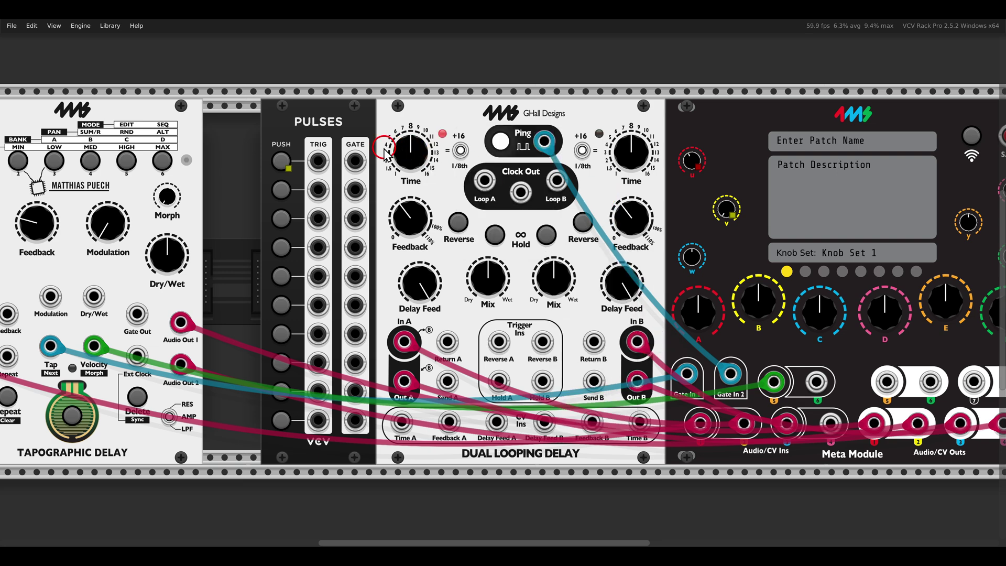
# Patch the first Gate output of Pulses to the Reverse A trigger input and turn MetaModule knob v up to 1 and back down.
pyautogui.moveTo(359, 170); pyautogui.dragTo(499, 342)
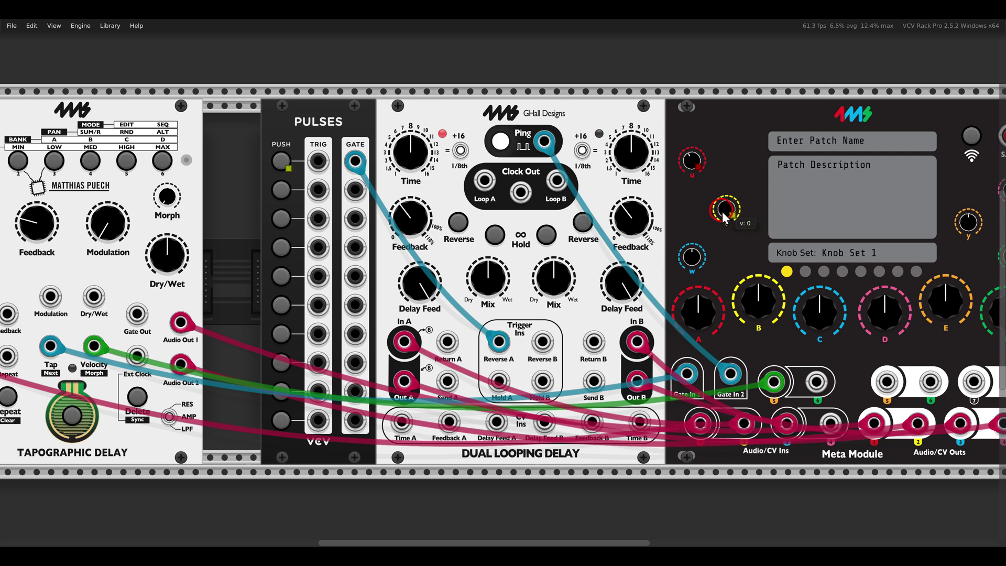
pyautogui.moveTo(725, 213); pyautogui.dragTo(742, 38)
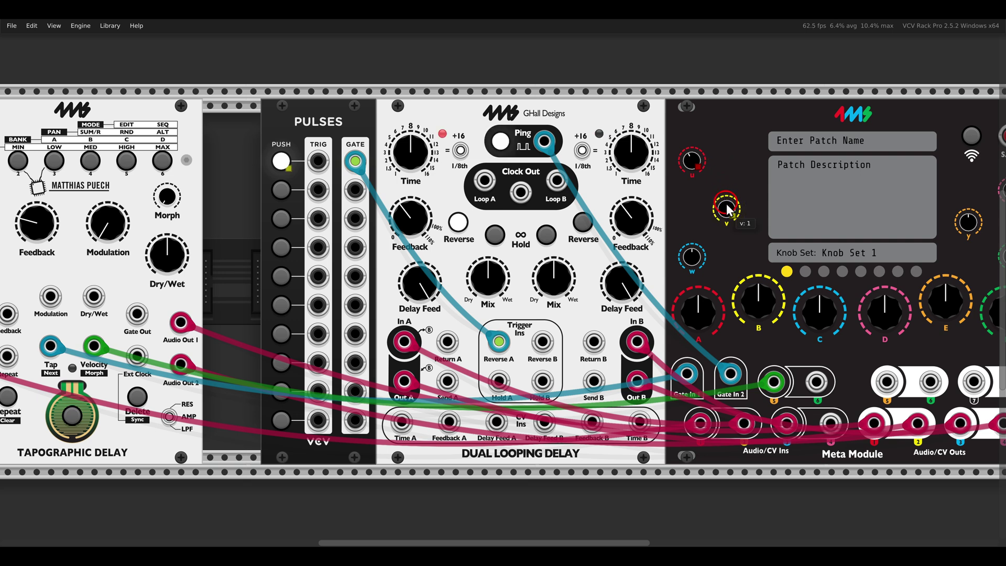
pyautogui.moveTo(729, 212)
pyautogui.mouseDown()
pyautogui.moveTo(739, 370)
pyautogui.moveTo(736, 153)
pyautogui.moveTo(733, 216)
pyautogui.mouseUp()
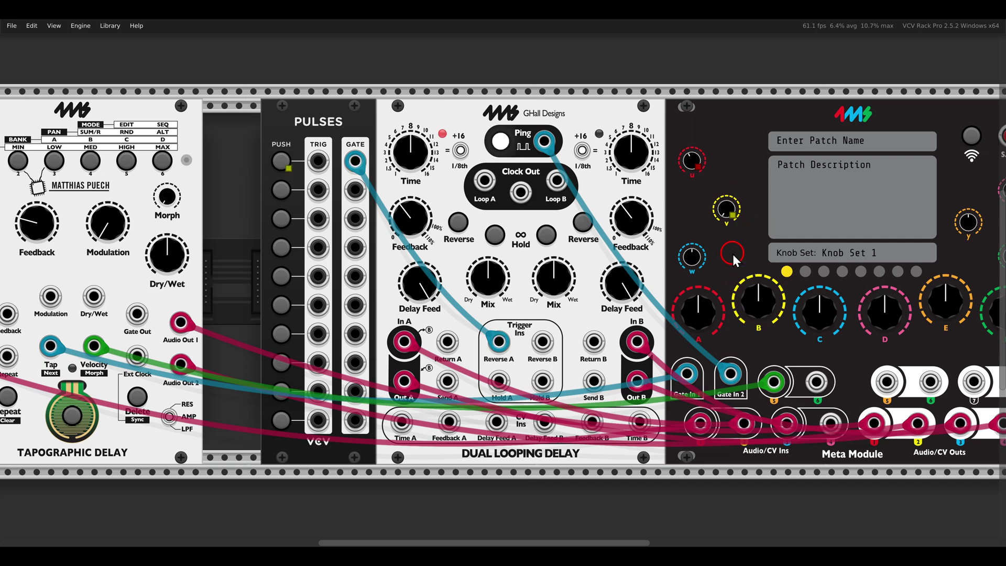
# Shift the Dual Looping Delay against Pulses, and add an Audible Instruments Texture Synthesizer in the row above.
pyautogui.scroll(-2, 733, 254)
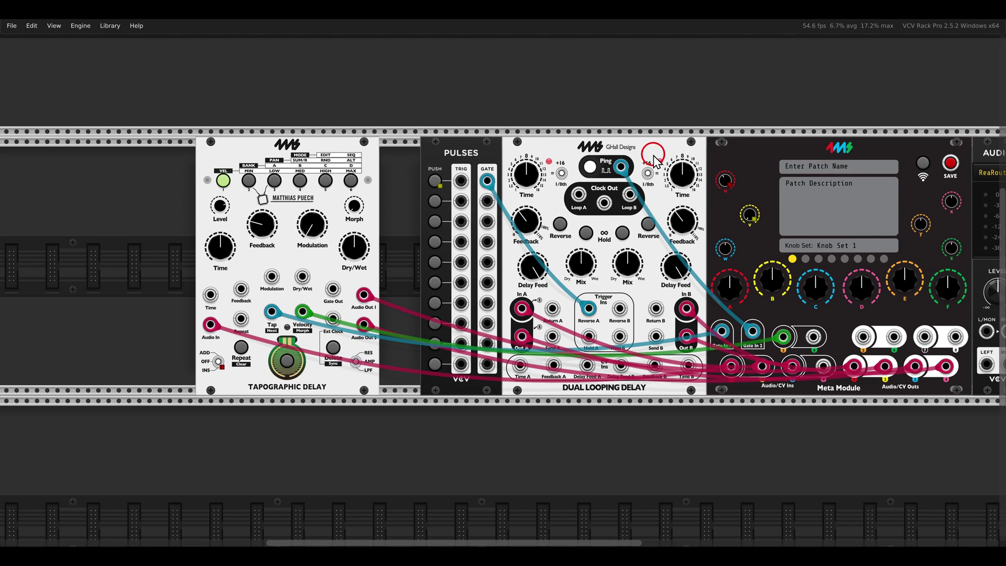
pyautogui.moveTo(653, 154); pyautogui.dragTo(440, 153)
pyautogui.rightClick(567, 195)
pyautogui.click(489, 90)
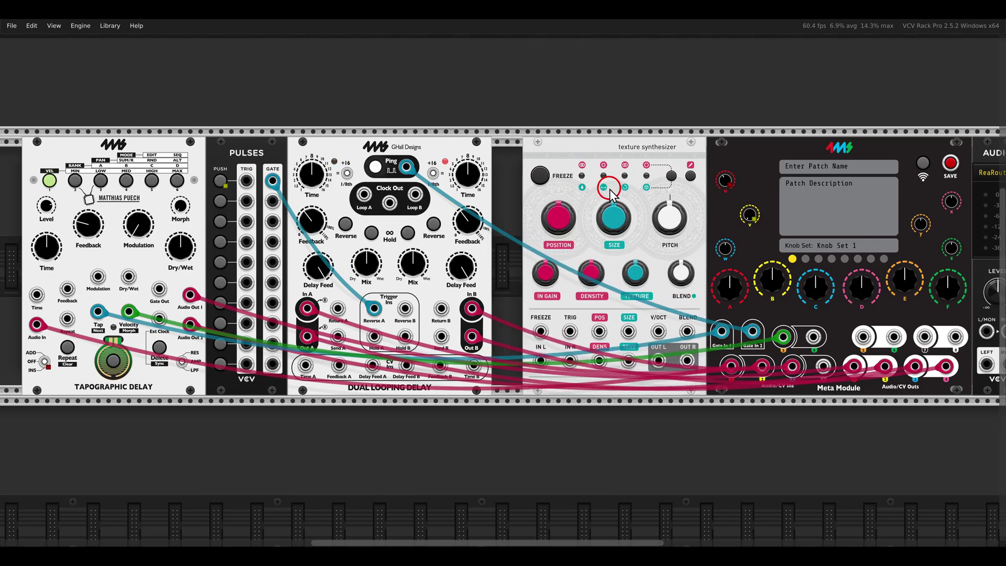
pyautogui.moveTo(658, 140); pyautogui.dragTo(553, 236)
pyautogui.moveTo(638, 252); pyautogui.dragTo(565, 219)
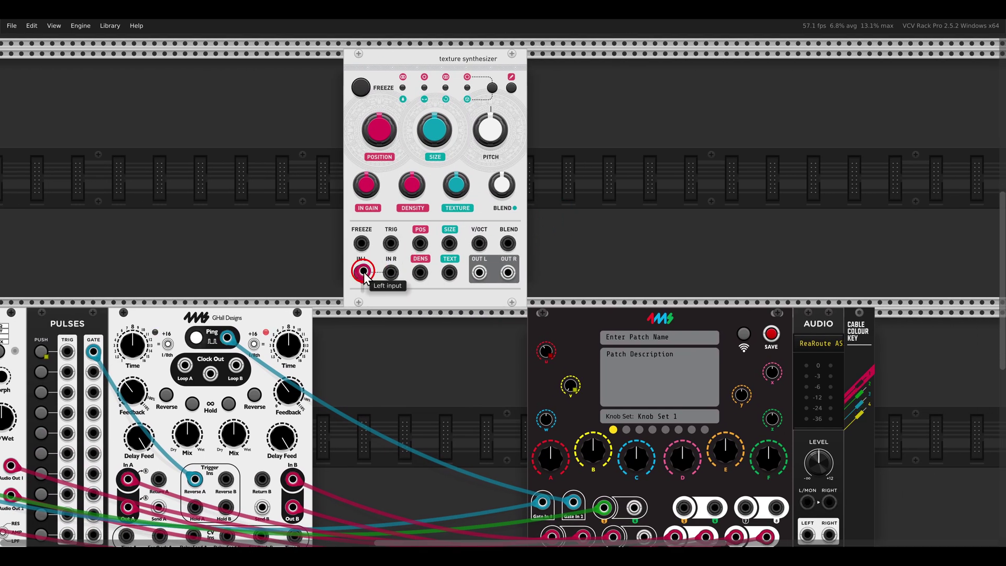
# Wire the Texture Synthesizer's IN L to MetaModule audio input 4, and its OUT L and OUT R to MetaModule outputs 5 and 6.
pyautogui.scroll(-2, 364, 272)
pyautogui.moveTo(364, 273); pyautogui.dragTo(645, 437)
pyautogui.moveTo(601, 249); pyautogui.dragTo(606, 270)
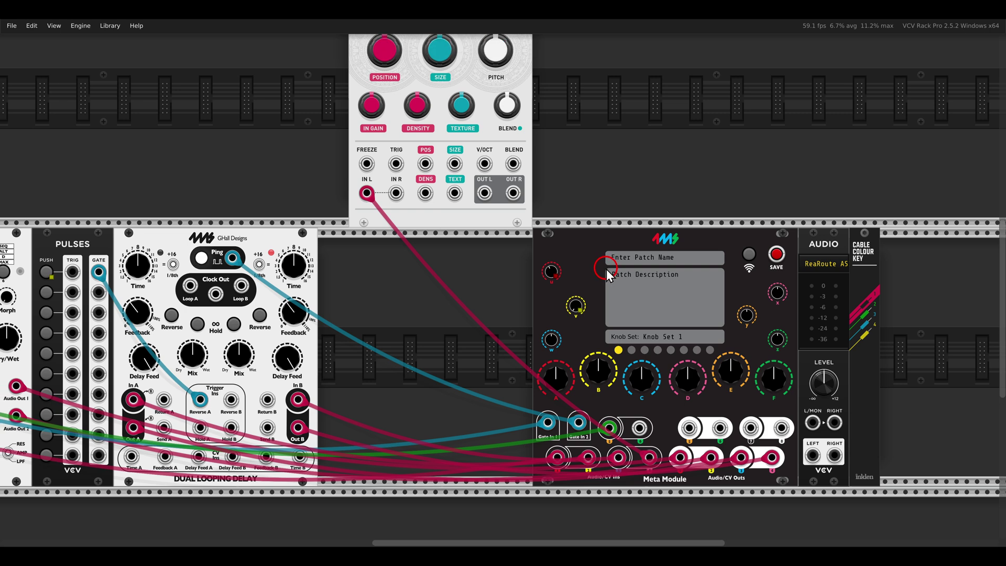
pyautogui.moveTo(484, 194); pyautogui.dragTo(690, 428)
pyautogui.moveTo(720, 428); pyautogui.dragTo(515, 195)
# Set the Texture Synthesizer's quality to 4s 16kHz 8-bit µ-law stereo.
pyautogui.scroll(3, 568, 234)
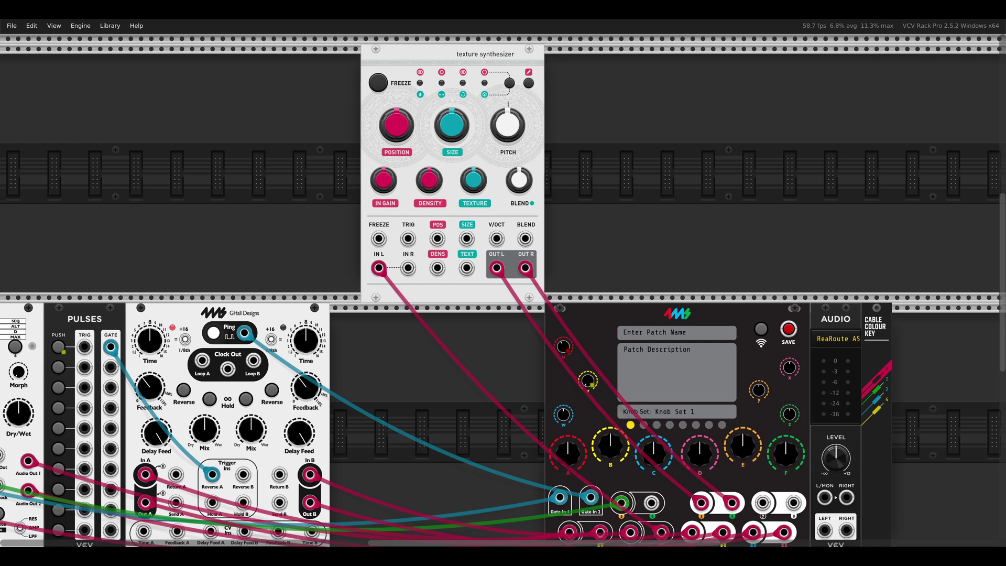
pyautogui.scroll(1, 638, 170)
pyautogui.scroll(3, 525, 143)
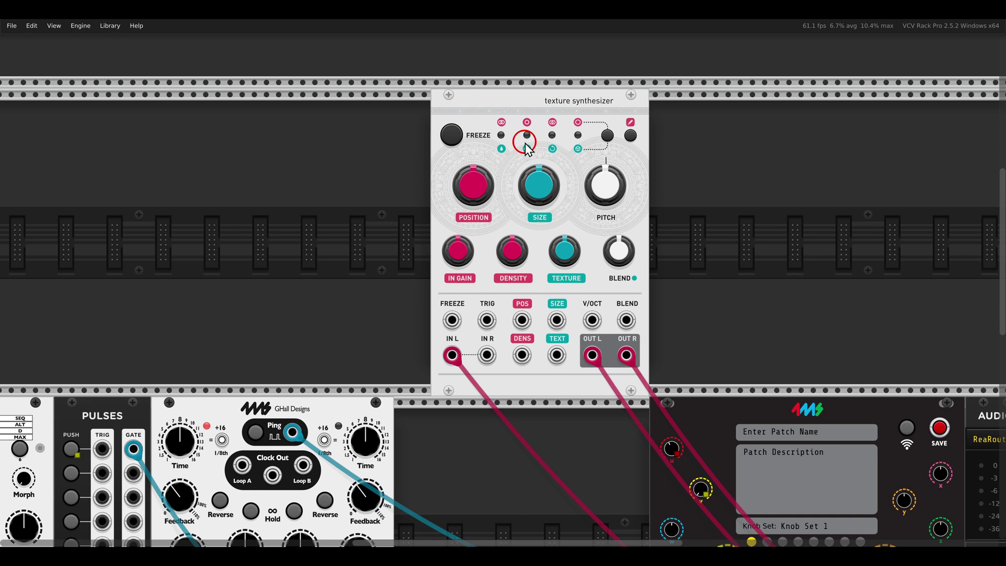
pyautogui.rightClick(529, 102)
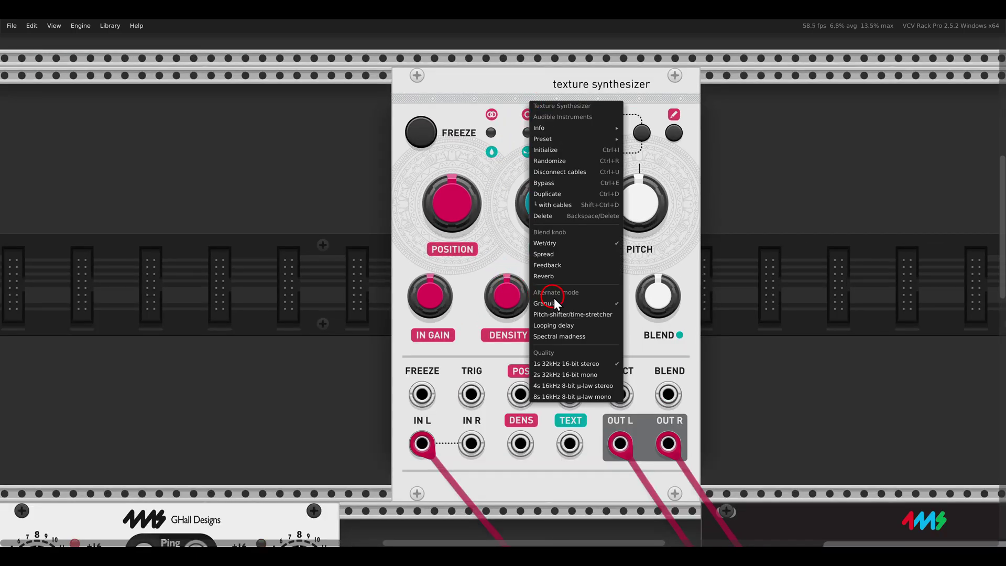
pyautogui.click(578, 386)
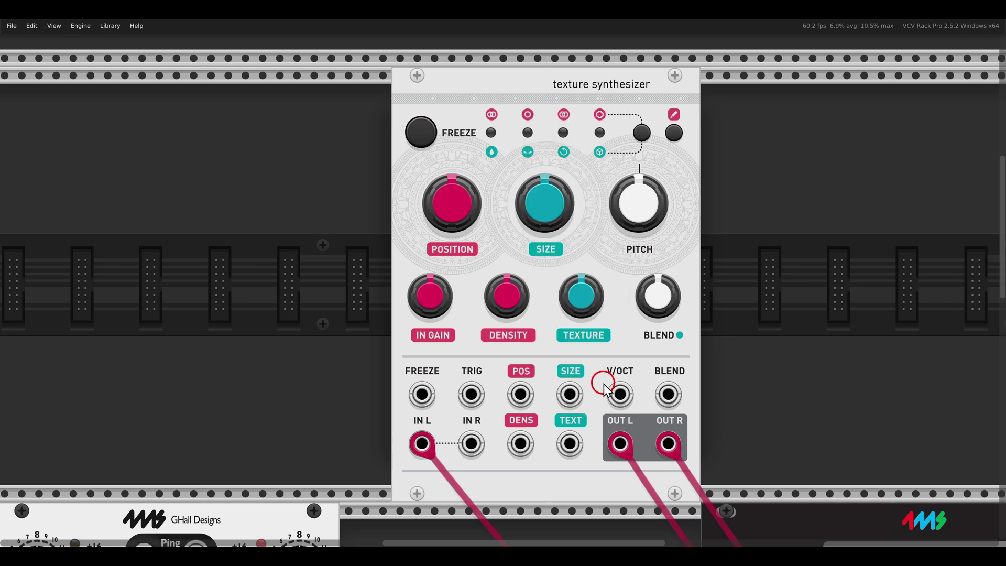
# Cycle the Texture Synthesizer's blend modes, turning stereo spread fully up and lowering the dry/wet blend.
pyautogui.click(642, 134)
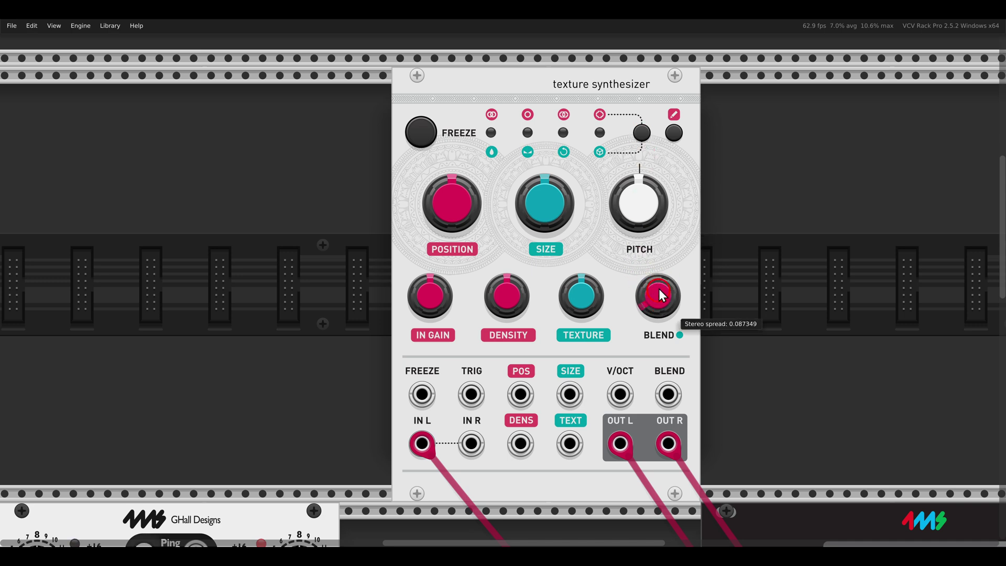
pyautogui.moveTo(659, 295); pyautogui.dragTo(643, 251)
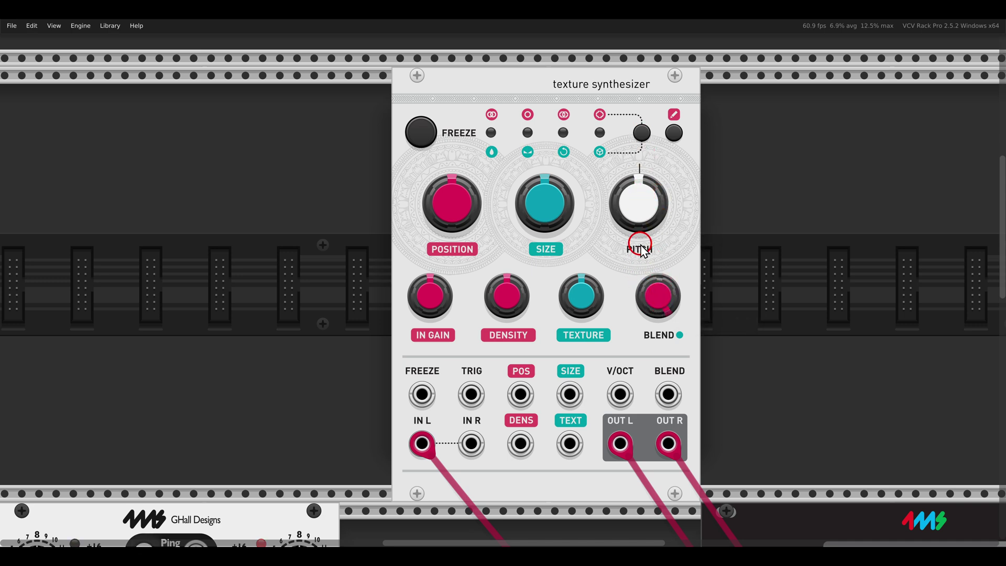
pyautogui.click(640, 135)
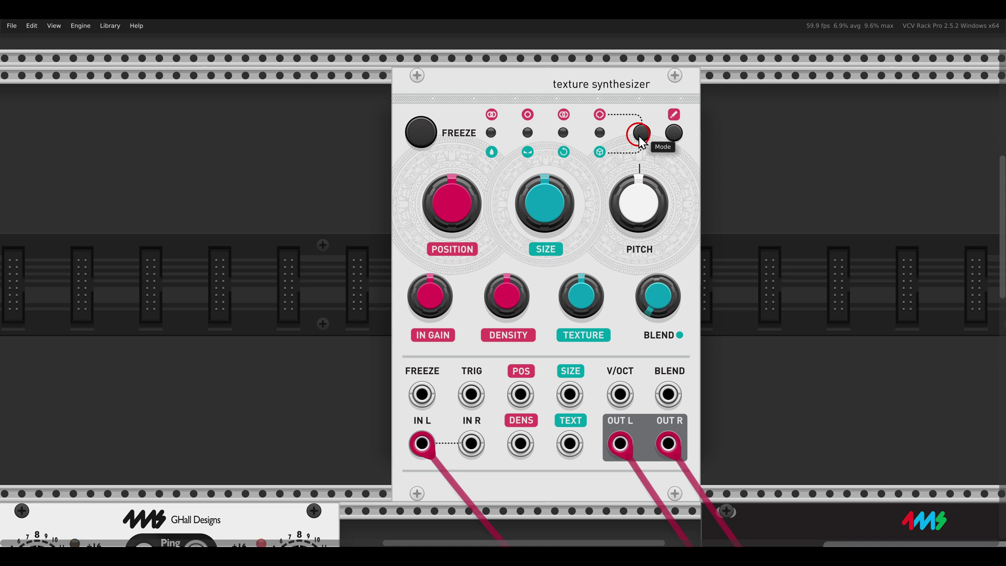
pyautogui.click(640, 136)
pyautogui.moveTo(662, 302)
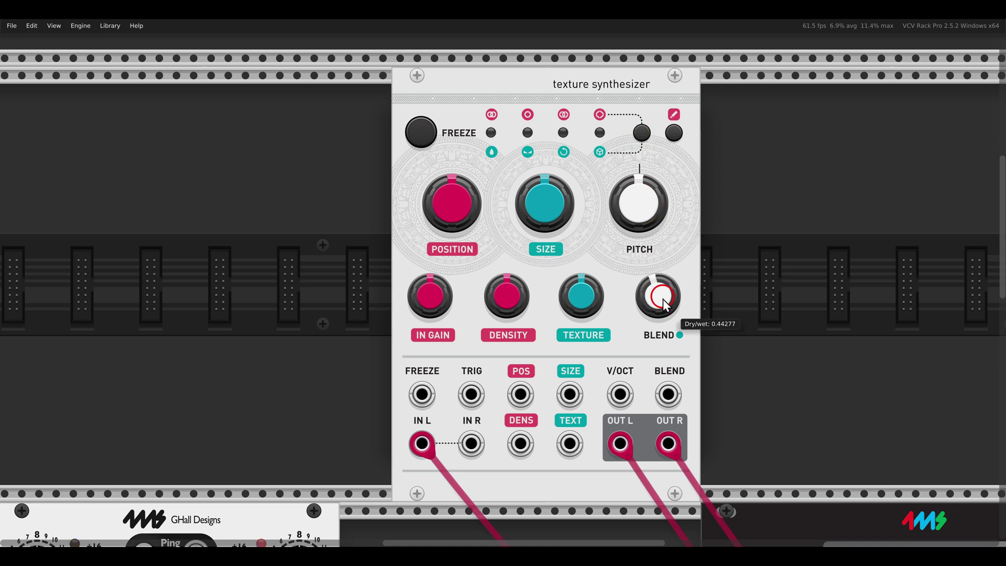
pyautogui.moveTo(664, 304); pyautogui.dragTo(659, 352)
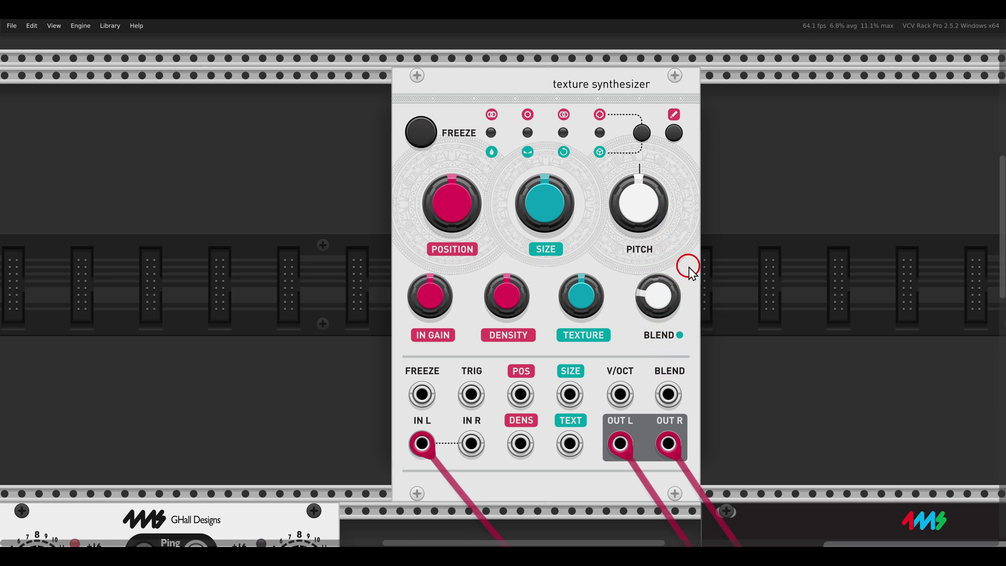
# Patch the second Gate output of Pulses to the Texture Synthesizer's Freeze input, and map MetaModule knob w to the second Pulses push button.
pyautogui.click(425, 140)
pyautogui.scroll(-3, 383, 206)
pyautogui.moveTo(373, 232); pyautogui.dragTo(465, 167)
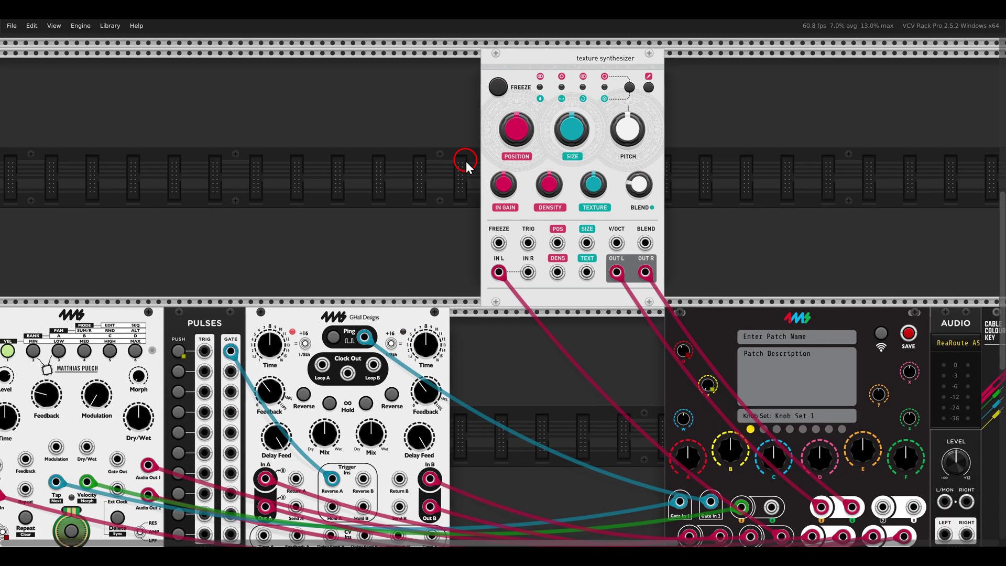
pyautogui.moveTo(231, 371); pyautogui.dragTo(499, 243)
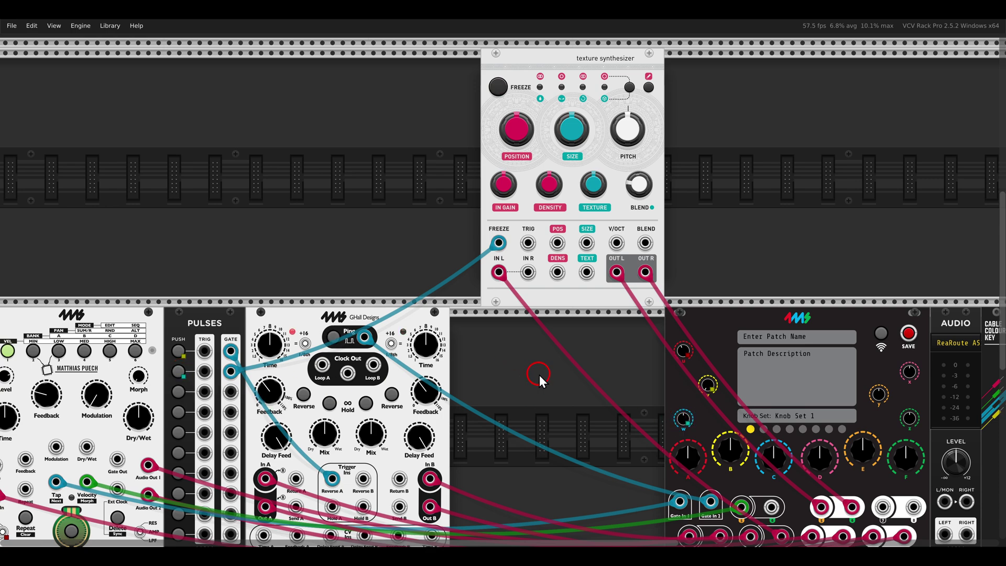
# Test knob w's Freeze control with the Texture Synthesizer placed beside the MetaModule, and return the module to the row above.
pyautogui.moveTo(539, 375); pyautogui.dragTo(522, 351)
pyautogui.moveTo(558, 273); pyautogui.dragTo(627, 306)
pyautogui.scroll(2, 591, 287)
pyautogui.moveTo(633, 398); pyautogui.dragTo(622, 258)
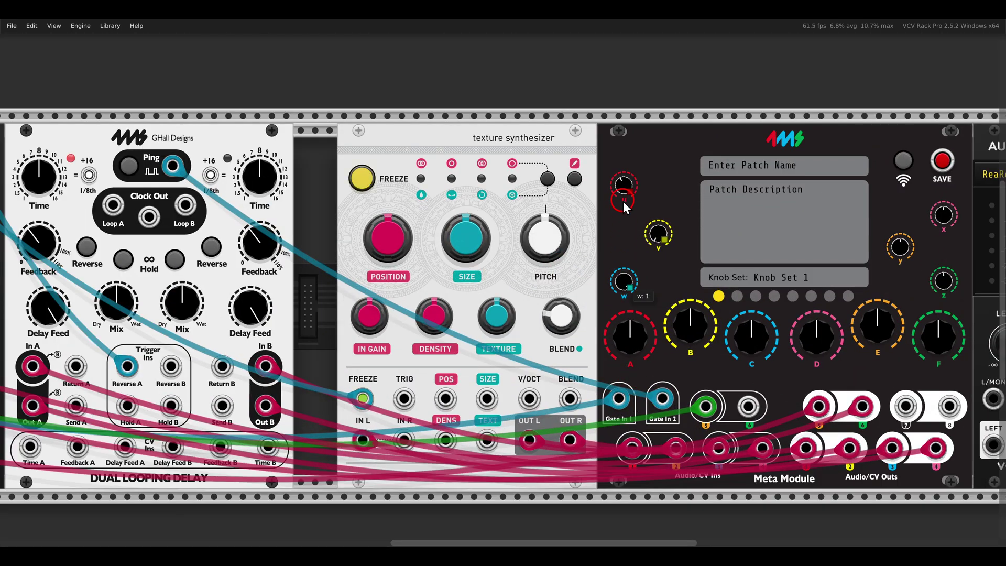
pyautogui.moveTo(624, 201); pyautogui.dragTo(624, 237)
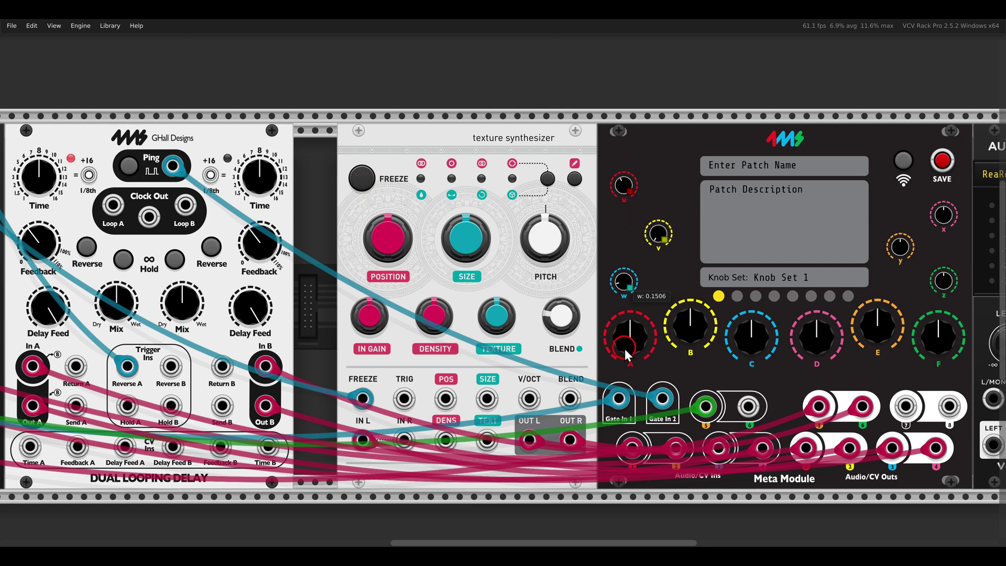
pyautogui.moveTo(626, 355); pyautogui.dragTo(629, 387)
pyautogui.moveTo(589, 155); pyautogui.dragTo(655, 180)
pyautogui.moveTo(659, 144); pyautogui.dragTo(662, 352)
pyautogui.moveTo(650, 229)
pyautogui.mouseDown()
pyautogui.moveTo(648, 165)
pyautogui.moveTo(652, 226)
pyautogui.moveTo(651, 212)
pyautogui.mouseUp()
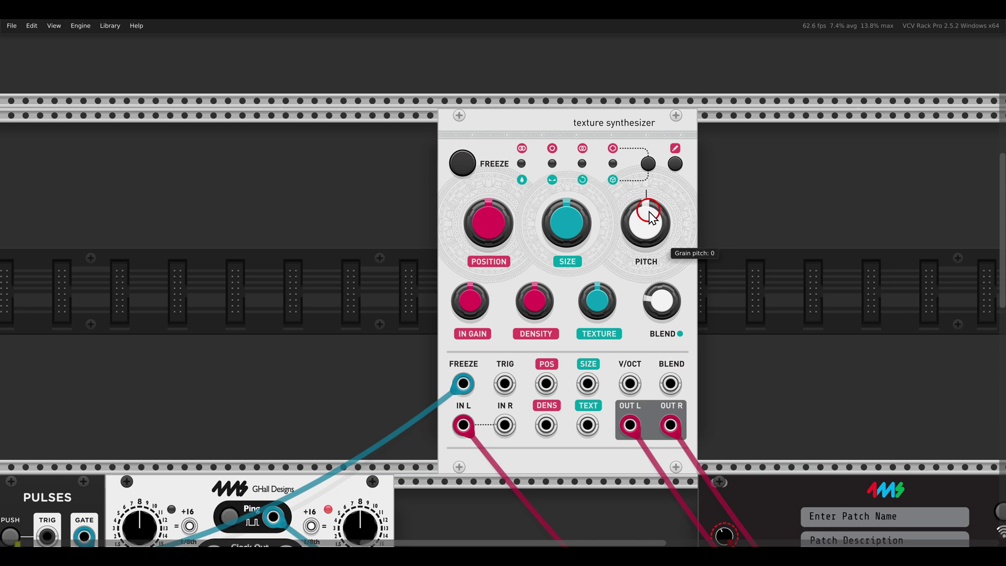
# Add a VCV Octave module directly before the Texture Synthesizer and patch its output to the V/OCT input.
pyautogui.rightClick(414, 195)
pyautogui.moveTo(171, 93); pyautogui.dragTo(425, 184)
pyautogui.moveTo(414, 427); pyautogui.dragTo(630, 384)
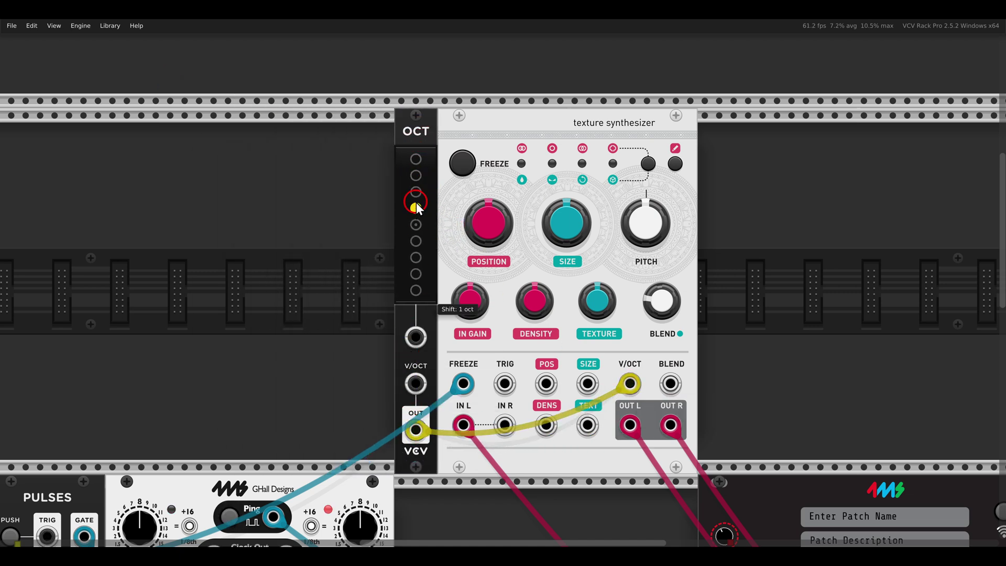
# Try different octave shifts on the Octave module and return it to the centre setting.
pyautogui.click(415, 230)
pyautogui.click(415, 262)
pyautogui.click(416, 228)
# Map MetaModule knob A to the Octave module's shift and turn the knob to test the mapping.
pyautogui.scroll(-1, 433, 253)
pyautogui.moveTo(529, 293); pyautogui.dragTo(423, 157)
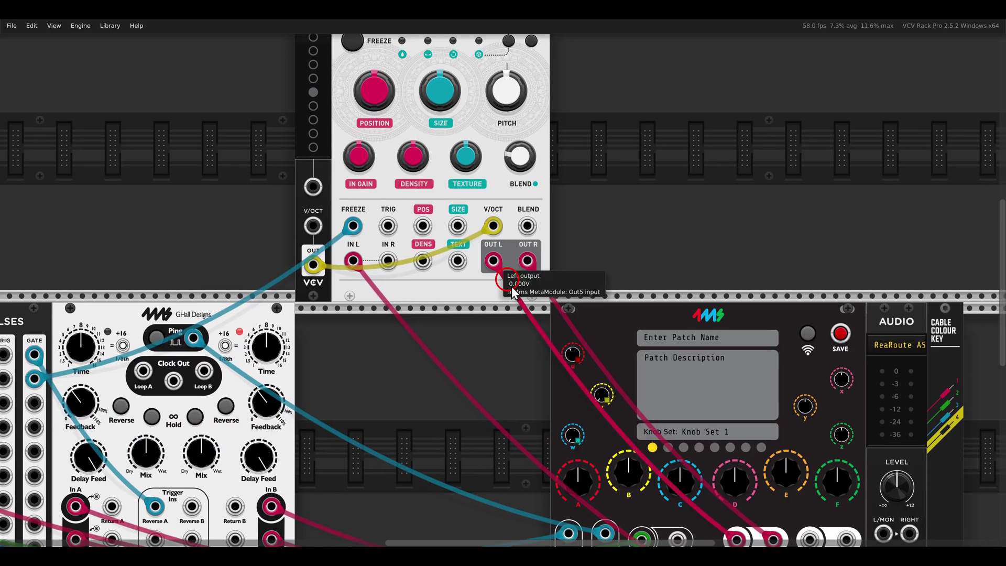
pyautogui.click(314, 93)
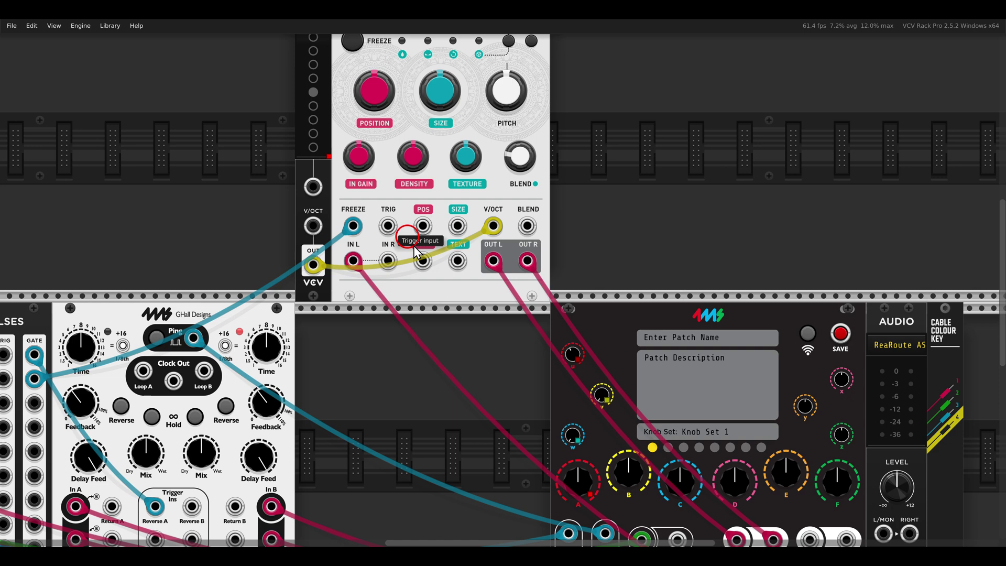
pyautogui.moveTo(567, 500)
pyautogui.mouseDown()
pyautogui.moveTo(574, 516)
pyautogui.moveTo(577, 388)
pyautogui.mouseUp()
pyautogui.moveTo(583, 433); pyautogui.dragTo(584, 483)
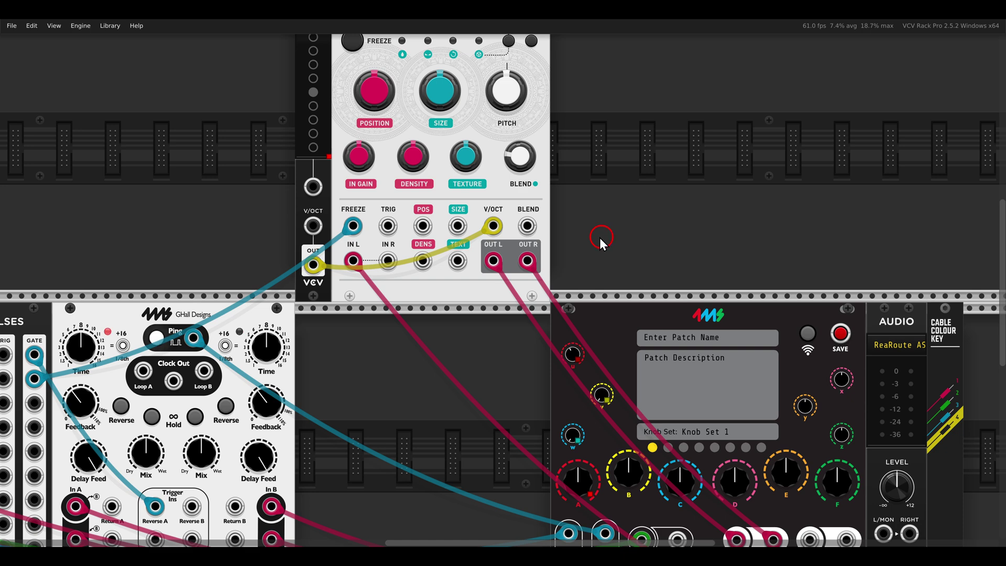
# Nudge the Texture Synthesizer's grain position and grain size knobs to try them out.
pyautogui.scroll(4, 586, 188)
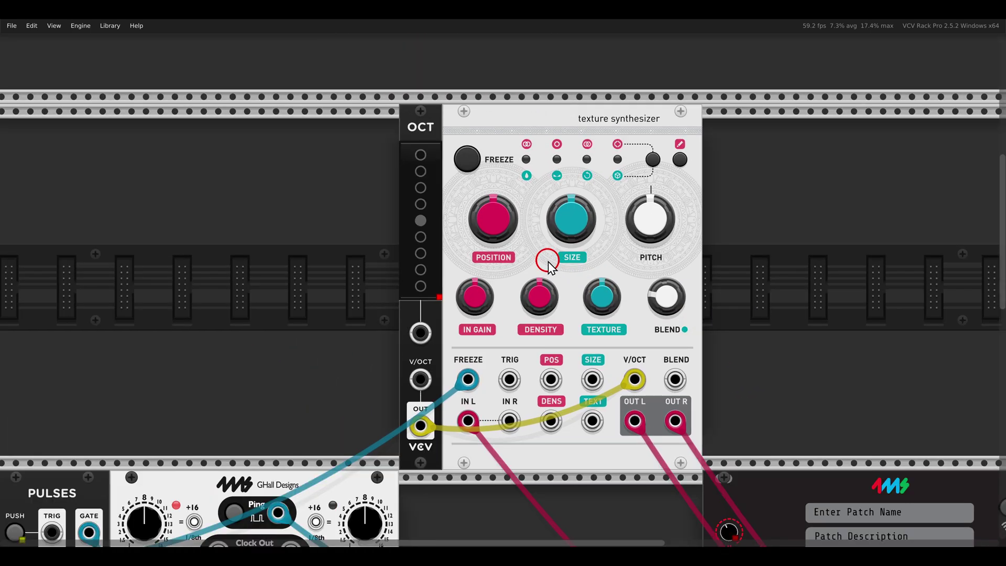
pyautogui.scroll(-1, 548, 262)
pyautogui.moveTo(499, 195); pyautogui.dragTo(500, 209)
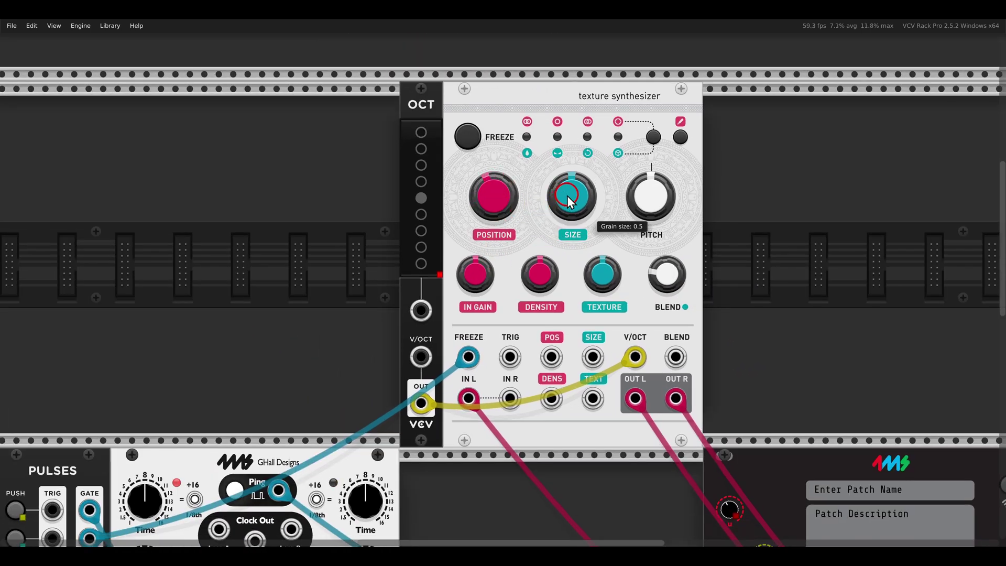
pyautogui.moveTo(571, 191); pyautogui.dragTo(571, 184)
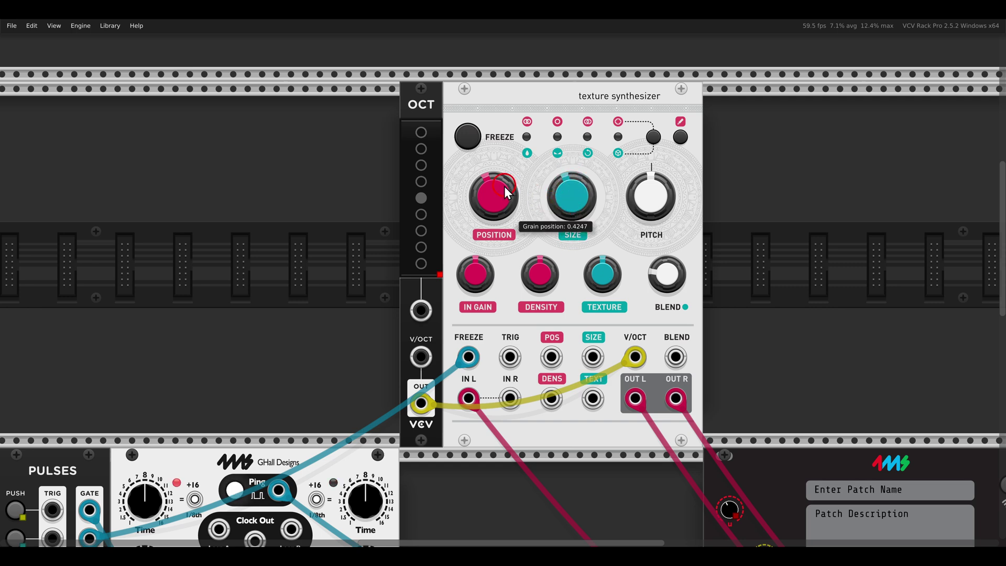
pyautogui.moveTo(499, 190)
pyautogui.mouseDown()
pyautogui.moveTo(494, 220)
pyautogui.moveTo(496, 184)
pyautogui.mouseUp()
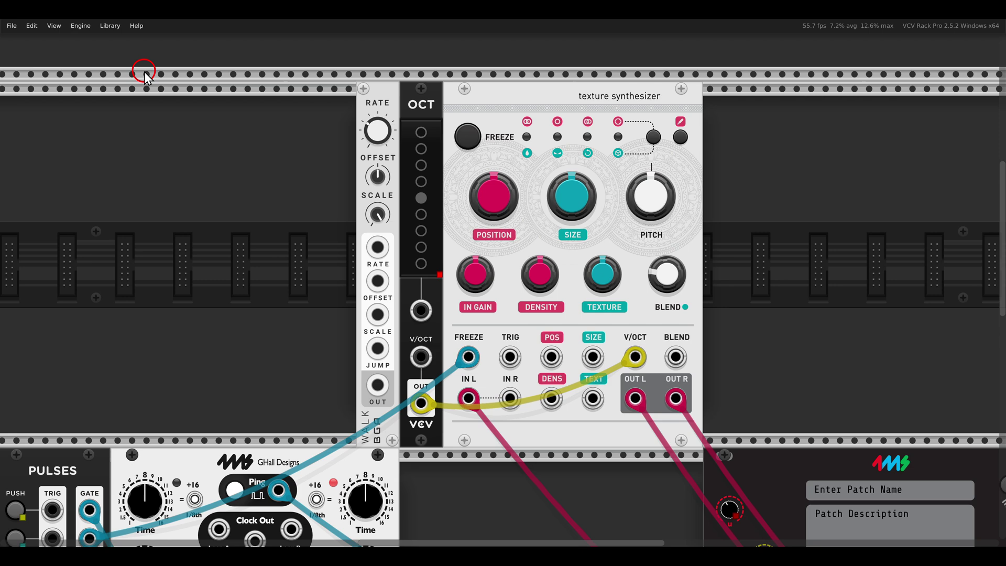
# Add a Bogaudio Walk module beside the Octave module and duplicate it.
pyautogui.moveTo(144, 71); pyautogui.dragTo(380, 118)
pyautogui.hotkey('ctrl', 'd')
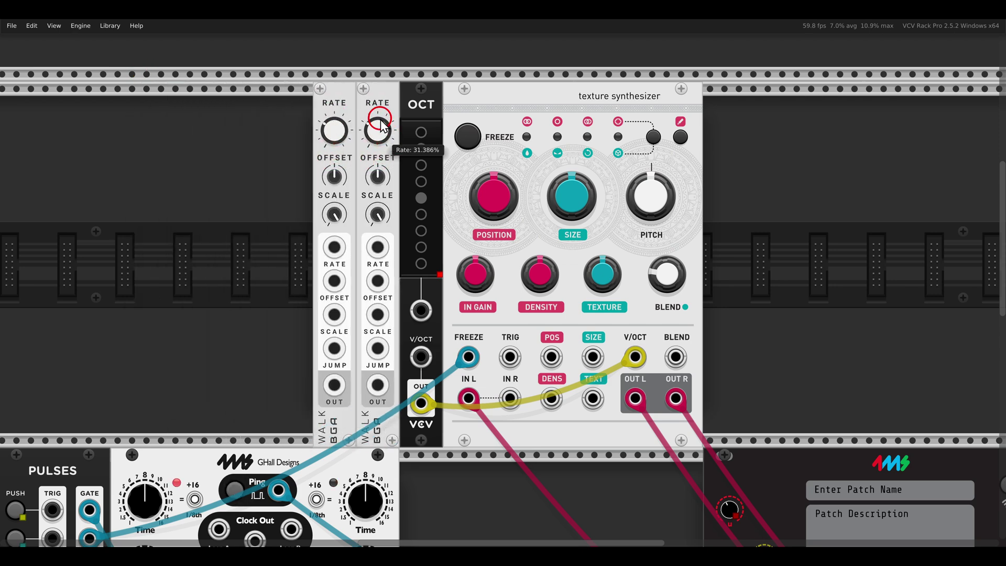
# Patch the two Walk outputs into the Texture Synthesizer's position and size inputs, and lower each Walk's scale while fine-tuning the rates.
pyautogui.moveTo(334, 386); pyautogui.dragTo(551, 357)
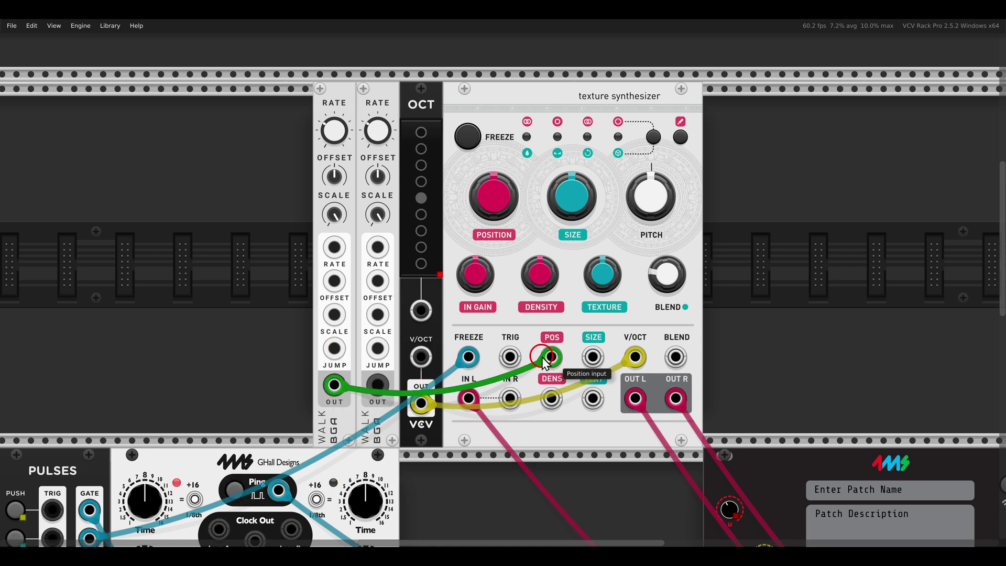
pyautogui.moveTo(377, 385); pyautogui.dragTo(593, 357)
pyautogui.moveTo(334, 216); pyautogui.dragTo(353, 337)
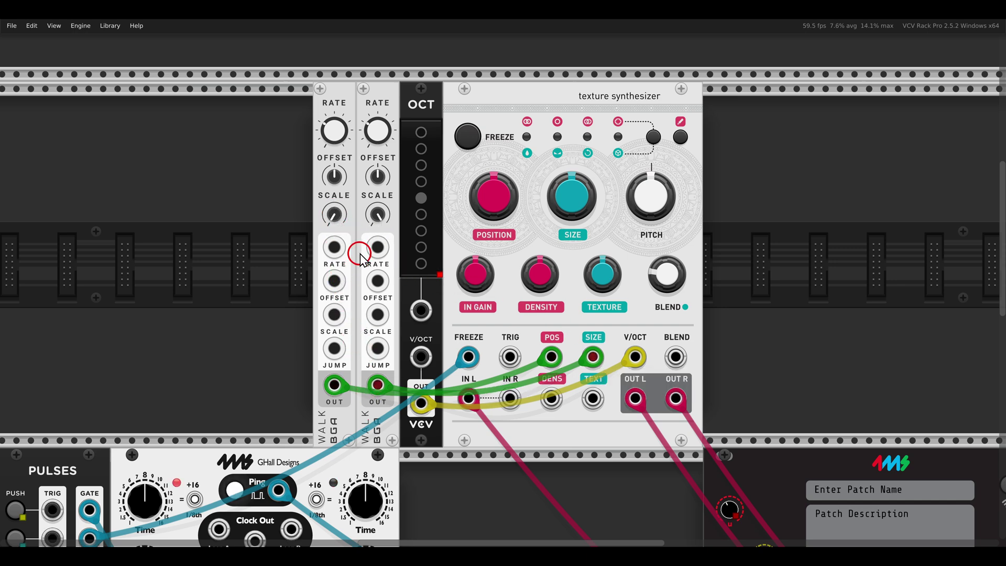
pyautogui.moveTo(377, 215); pyautogui.dragTo(404, 376)
pyautogui.moveTo(390, 333); pyautogui.dragTo(399, 385)
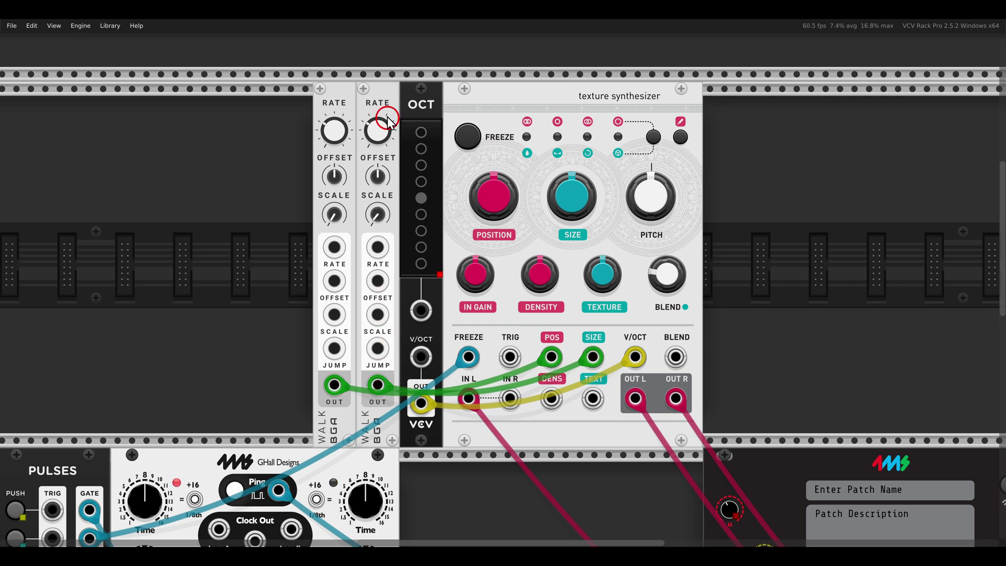
pyautogui.moveTo(380, 135); pyautogui.dragTo(380, 135)
pyautogui.moveTo(335, 130); pyautogui.dragTo(341, 137)
# Rearrange the rack so the Walk pair, Octave and Texture Synthesizer sit in one row between the Dual Looping Delay and MetaModule.
pyautogui.scroll(-3, 728, 266)
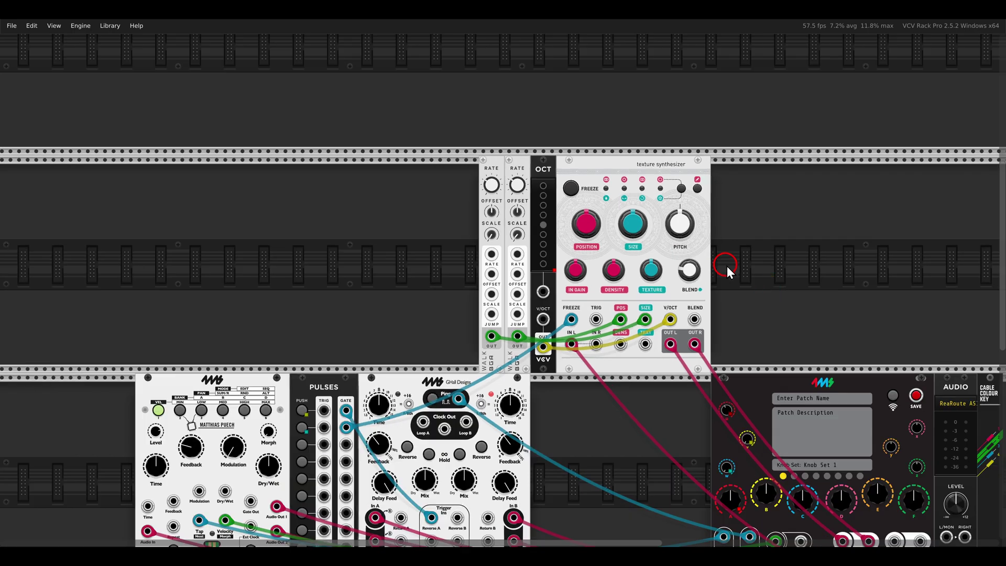
pyautogui.scroll(-4, 734, 265)
pyautogui.moveTo(589, 299); pyautogui.dragTo(238, 267)
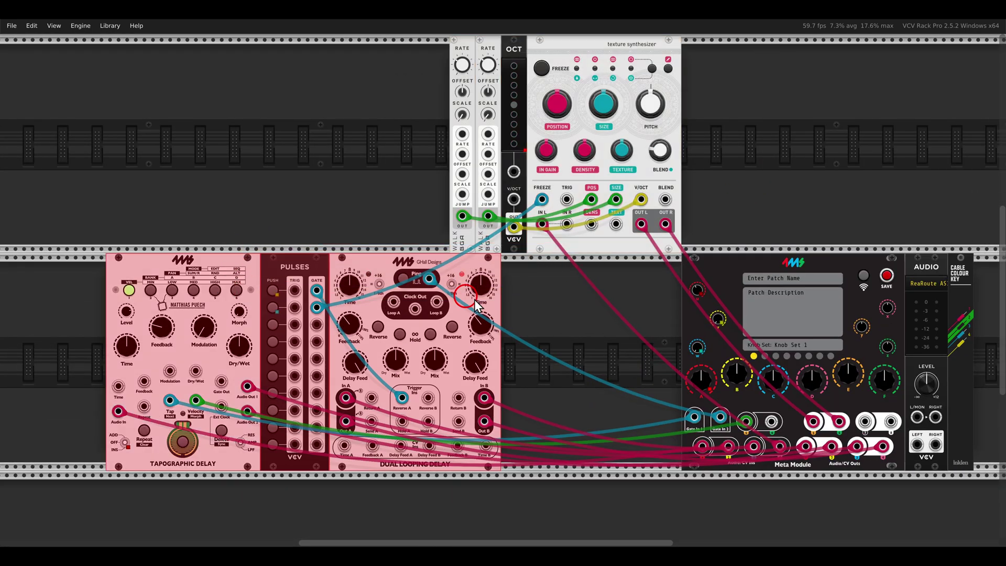
pyautogui.moveTo(608, 315); pyautogui.dragTo(192, 277)
pyautogui.moveTo(291, 279); pyautogui.dragTo(222, 279)
pyautogui.click(555, 322)
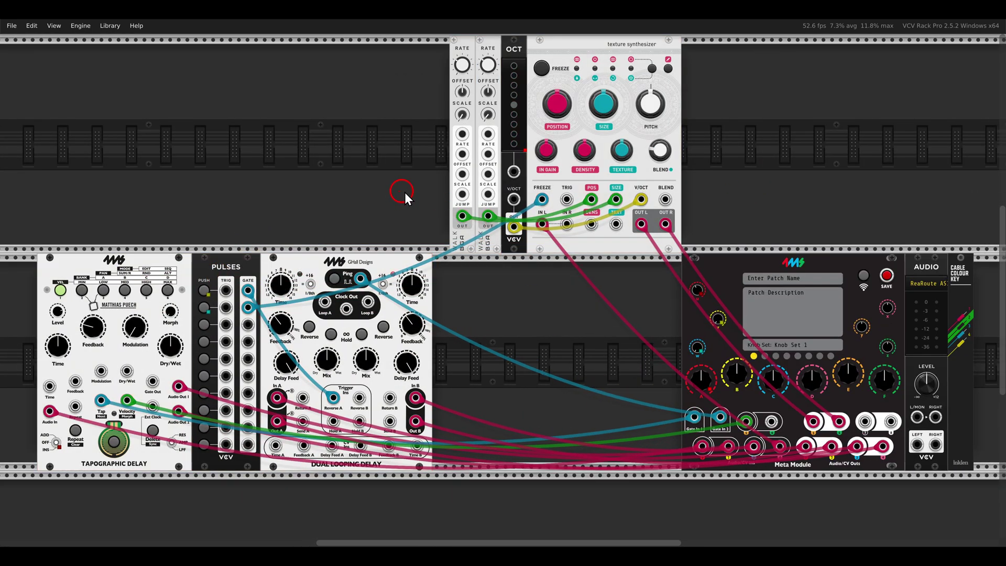
pyautogui.moveTo(400, 194); pyautogui.dragTo(617, 282)
pyautogui.click(677, 233)
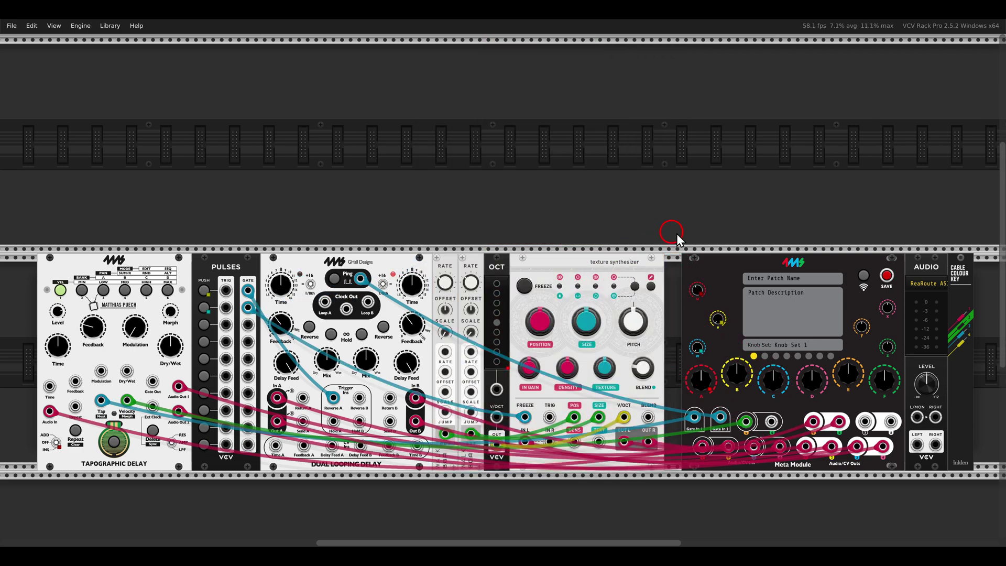
# Shift the MetaModule, Audio and cable colour key modules away from the Texture Synthesizer and add a 4ms Stereo Mixer in the gap.
pyautogui.scroll(4, 771, 401)
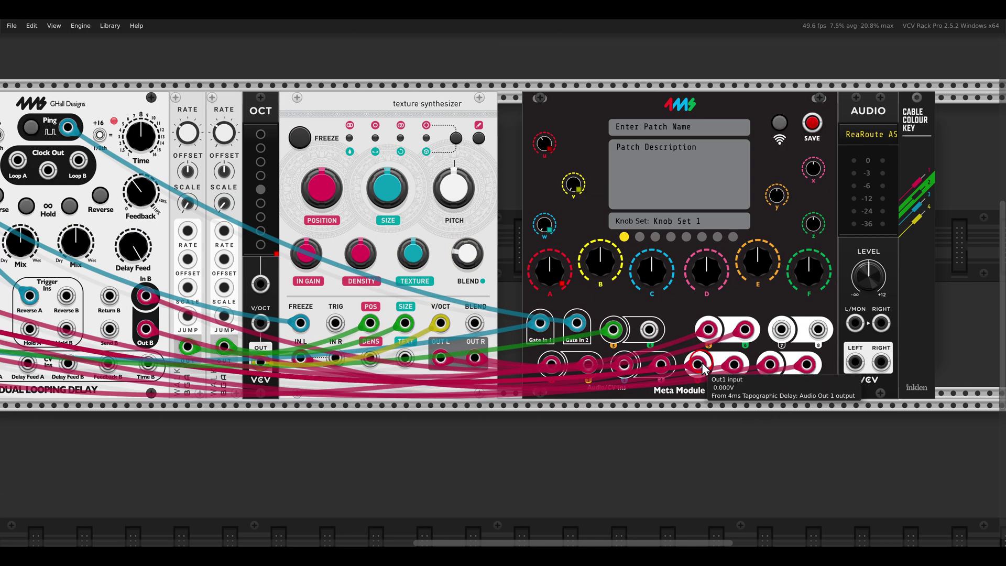
pyautogui.moveTo(681, 348); pyautogui.dragTo(748, 395)
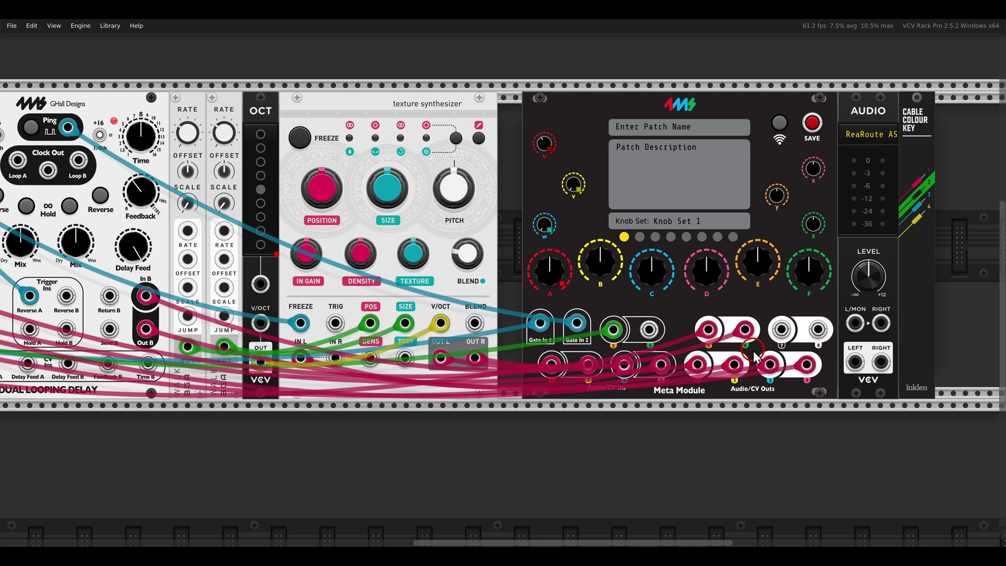
pyautogui.scroll(-2, 674, 292)
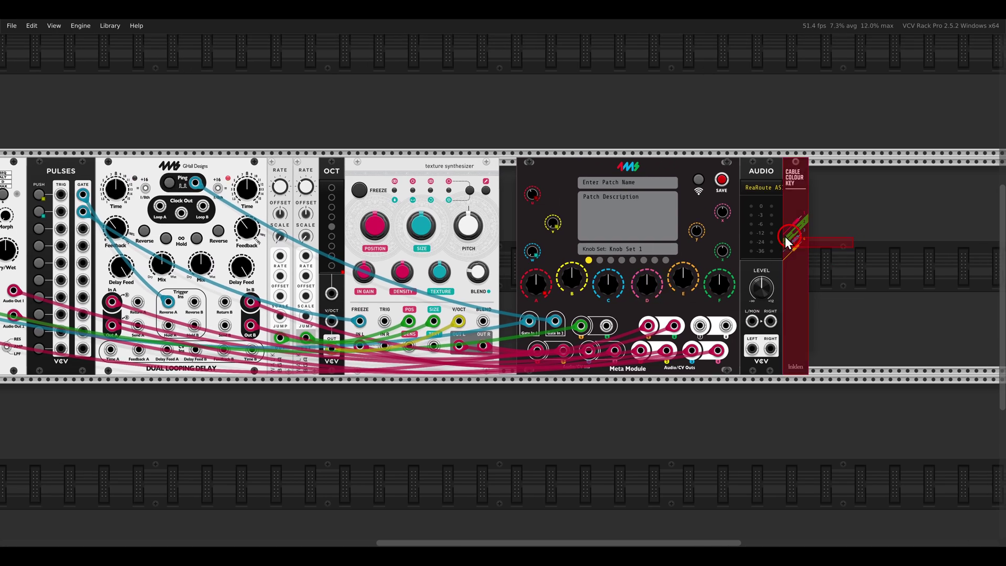
pyautogui.moveTo(786, 237); pyautogui.dragTo(681, 210)
pyautogui.moveTo(658, 168); pyautogui.dragTo(857, 176)
pyautogui.click(649, 234)
pyautogui.rightClick(648, 235)
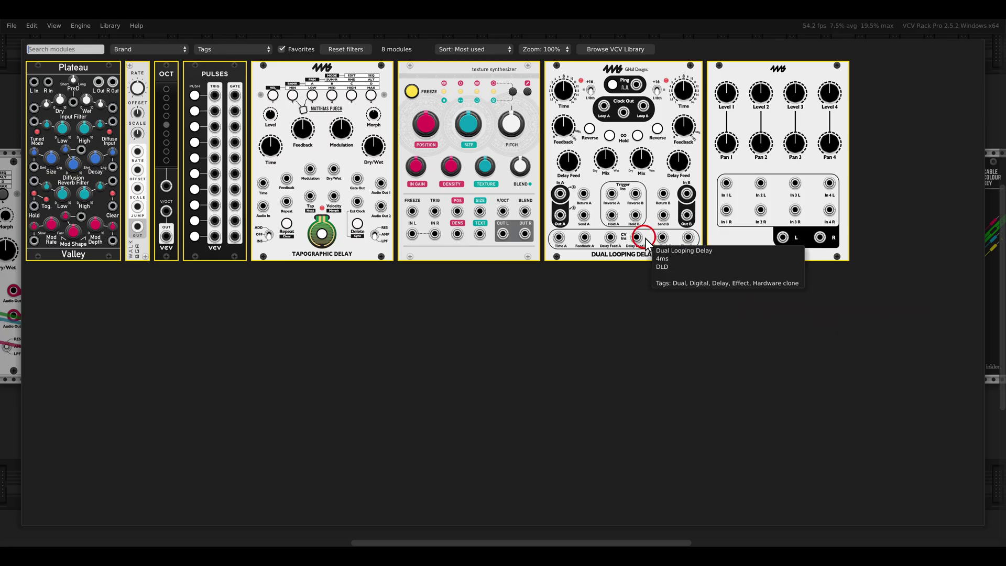
pyautogui.moveTo(754, 181); pyautogui.dragTo(727, 247)
# Patch the Tapographic Delay's two outputs into Stereo Mixer inputs 1 L and 1 R, and Dual Looping Delay outputs A and B into 2 L and 3 L.
pyautogui.moveTo(670, 291); pyautogui.dragTo(121, 290)
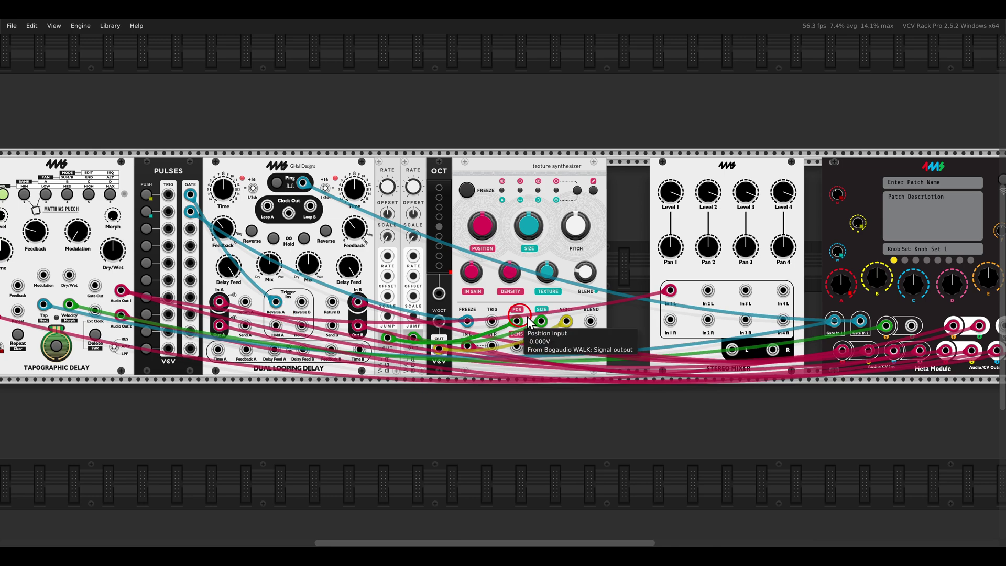
pyautogui.moveTo(670, 320); pyautogui.dragTo(121, 315)
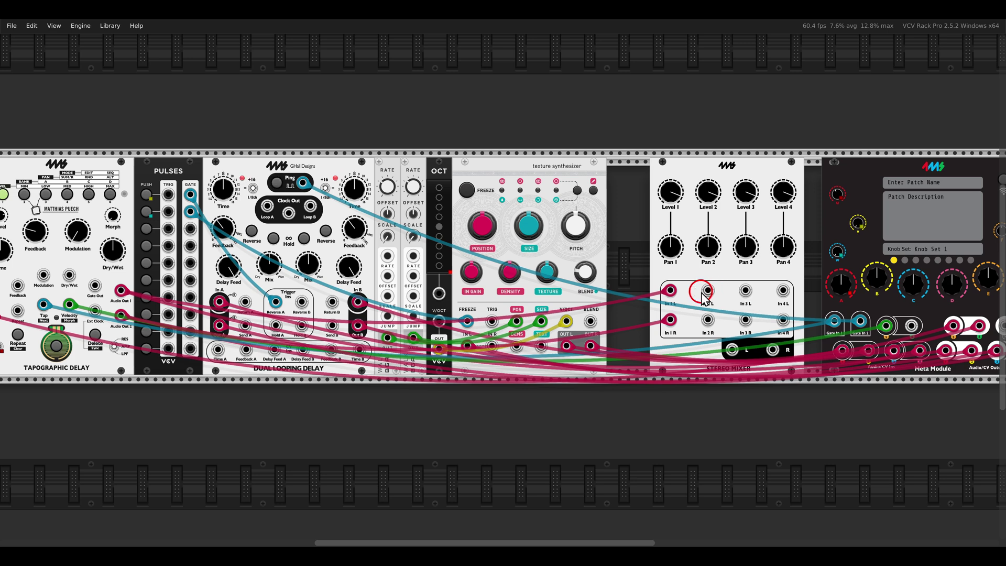
pyautogui.moveTo(708, 290); pyautogui.dragTo(219, 325)
pyautogui.moveTo(745, 290); pyautogui.dragTo(358, 325)
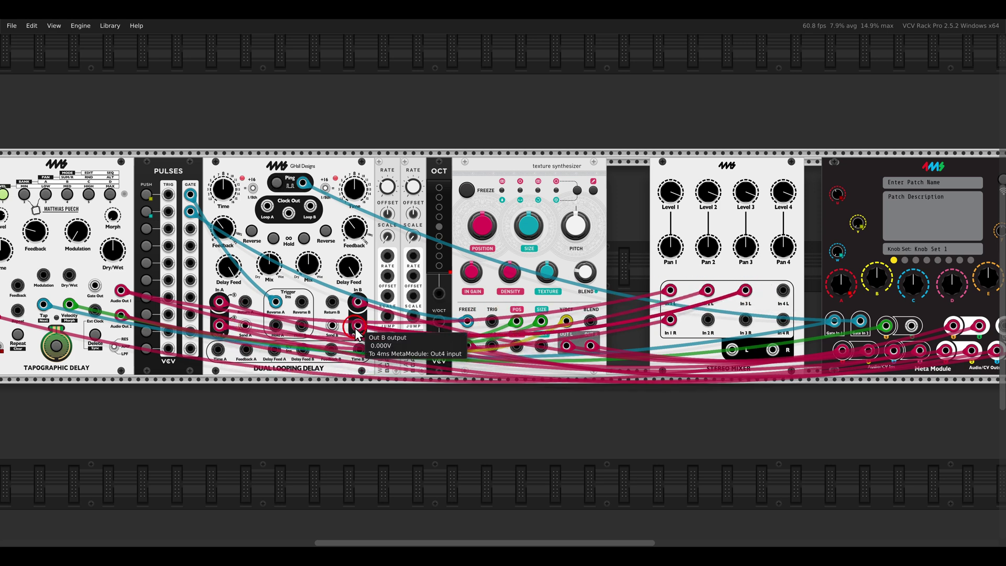
pyautogui.moveTo(710, 248); pyautogui.dragTo(744, 215)
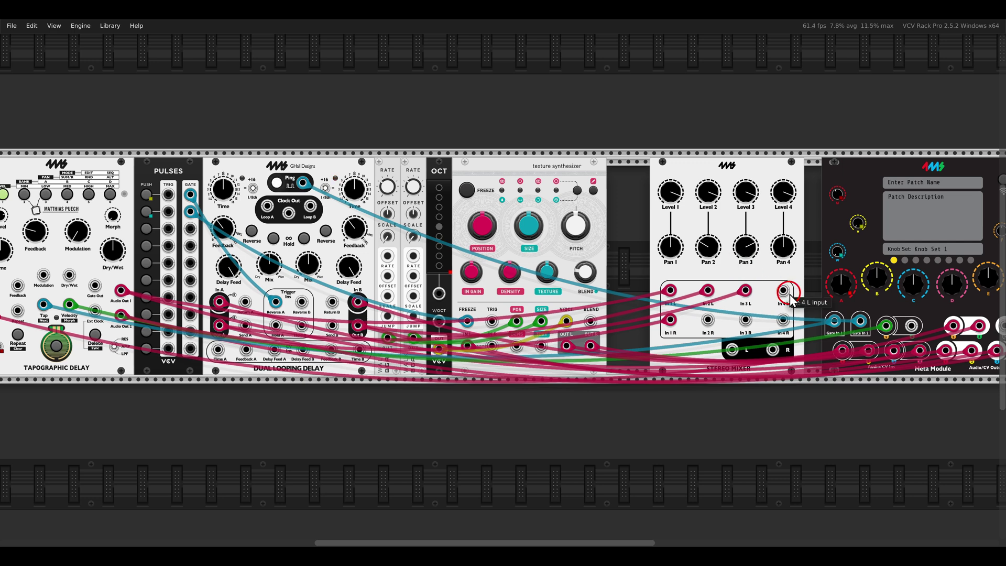
pyautogui.moveTo(783, 290); pyautogui.dragTo(567, 346)
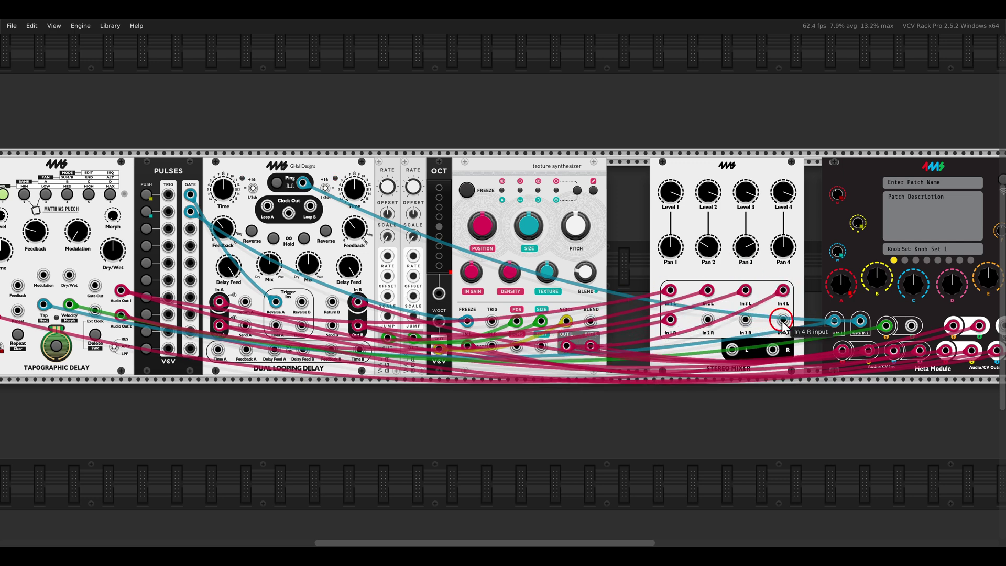
pyautogui.moveTo(783, 319); pyautogui.dragTo(591, 345)
# Place the Stereo Mixer directly beside the Texture Synthesizer and add a Valley Plateau reverb after it.
pyautogui.moveTo(745, 175); pyautogui.dragTo(586, 178)
pyautogui.moveTo(745, 219); pyautogui.dragTo(632, 207)
pyautogui.rightClick(633, 208)
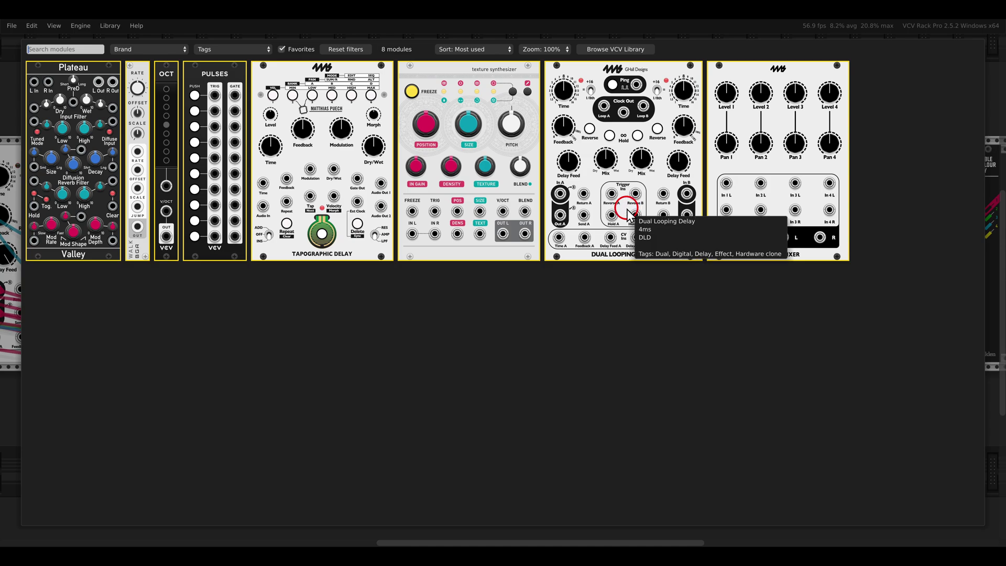
pyautogui.click(102, 77)
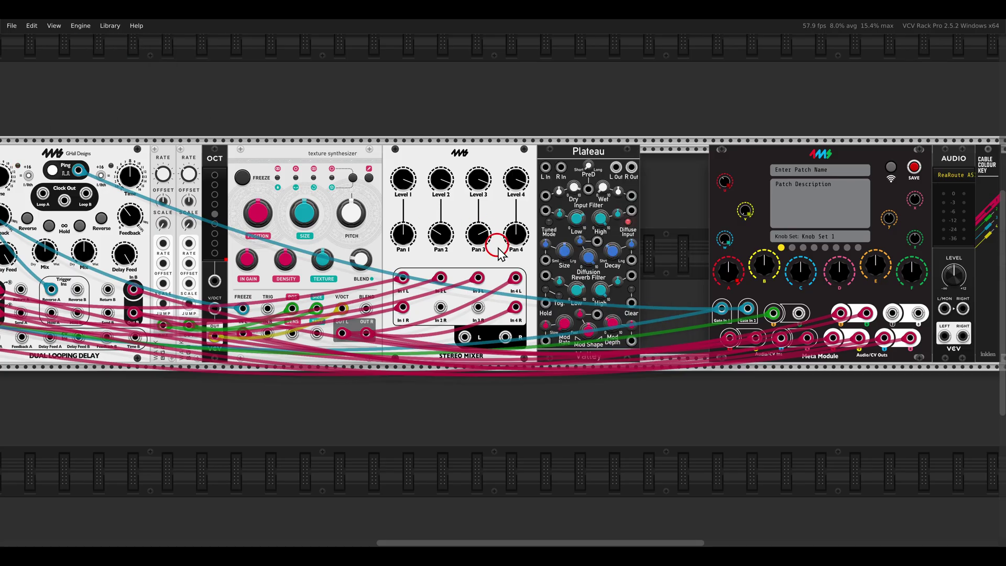
# Patch the Stereo Mixer's stereo output into Plateau's inputs and Plateau's outputs into MetaModule outputs 7 and 8.
pyautogui.moveTo(478, 307); pyautogui.dragTo(516, 307)
pyautogui.moveTo(656, 177); pyautogui.dragTo(573, 159)
pyautogui.scroll(4, 519, 163)
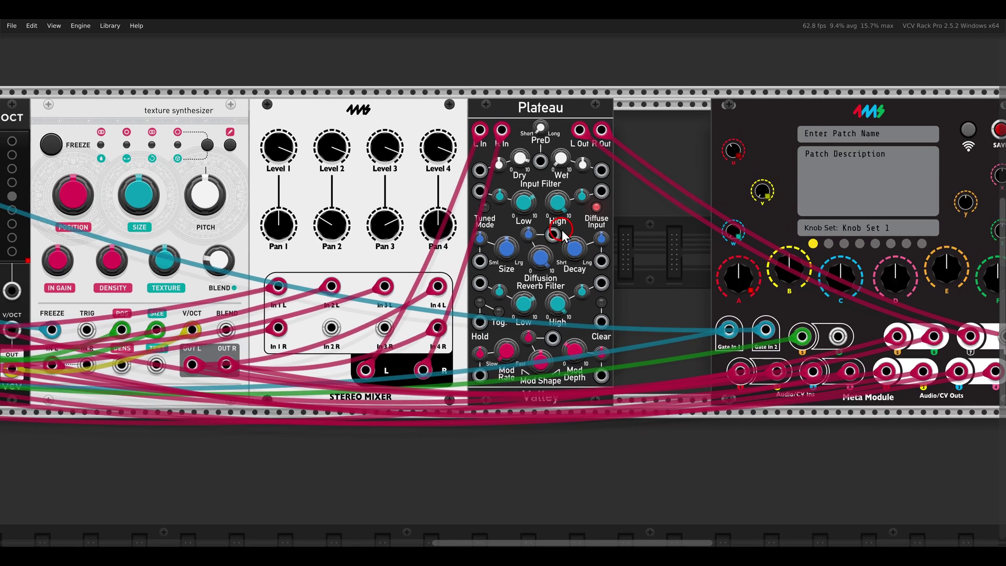
pyautogui.moveTo(561, 159)
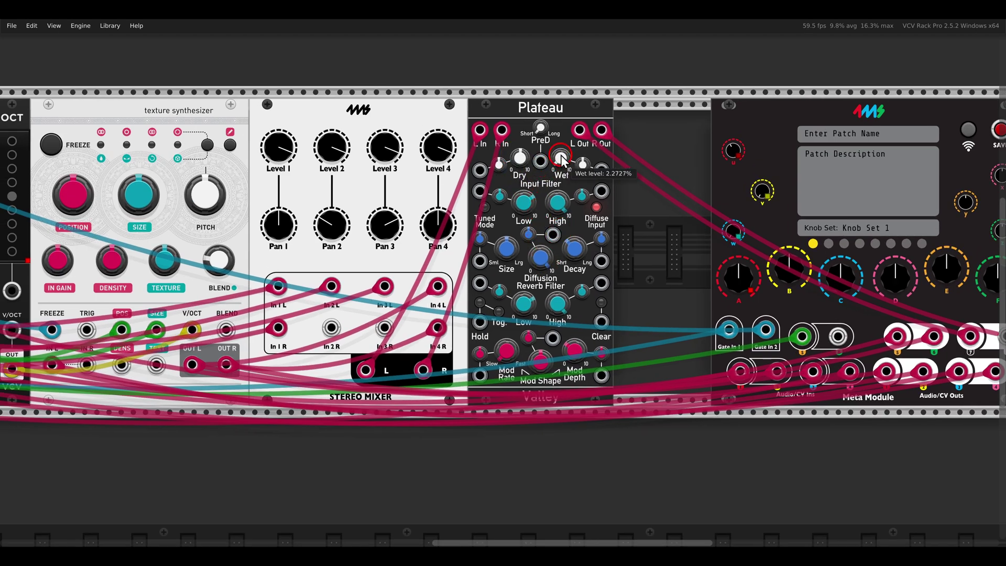